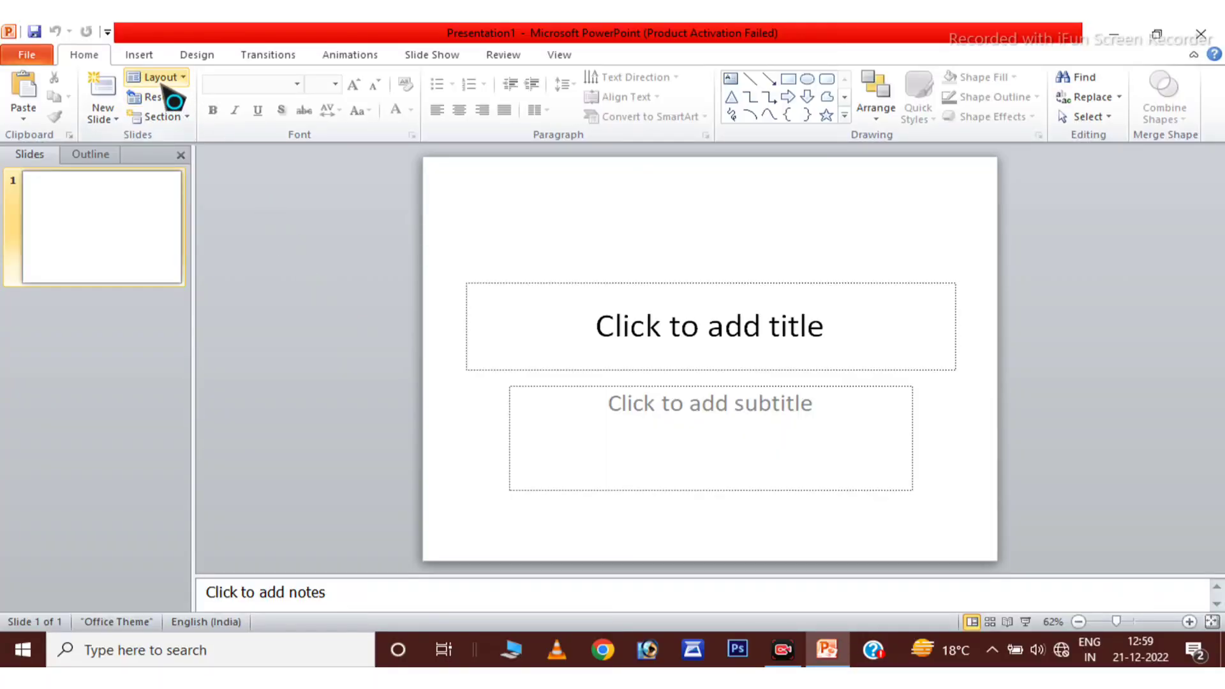
Switch the slide to the Blank layout and bring up the Insert shapes gallery
click(160, 79)
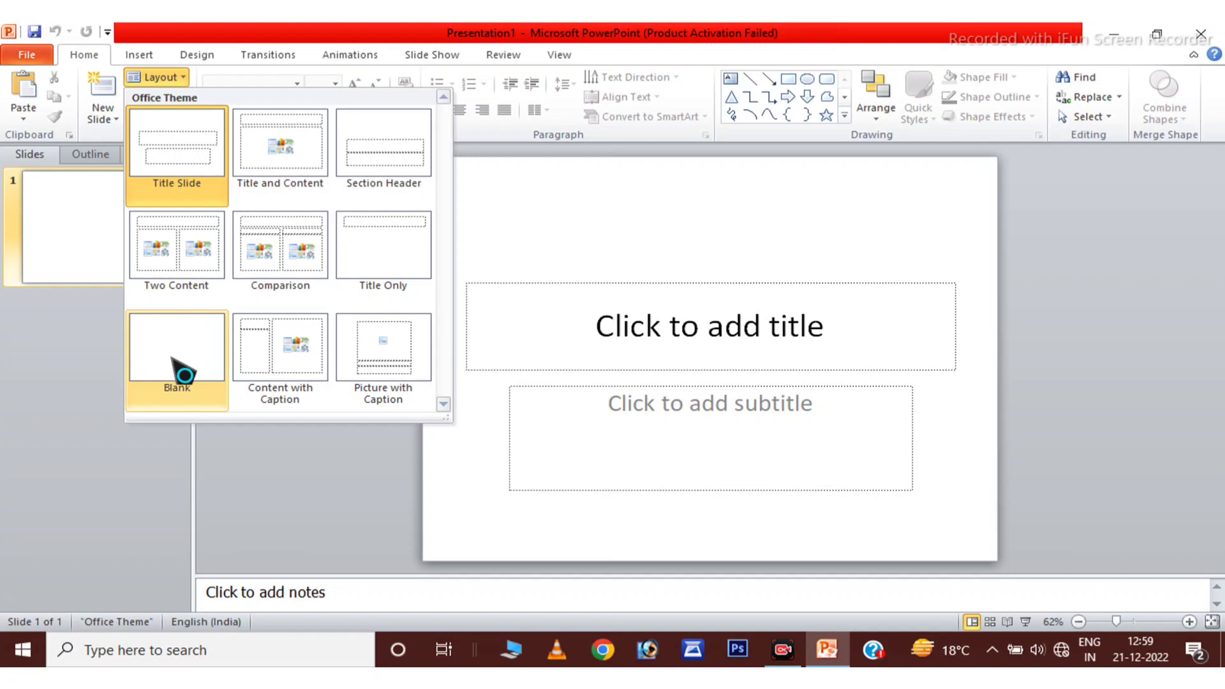
click(184, 373)
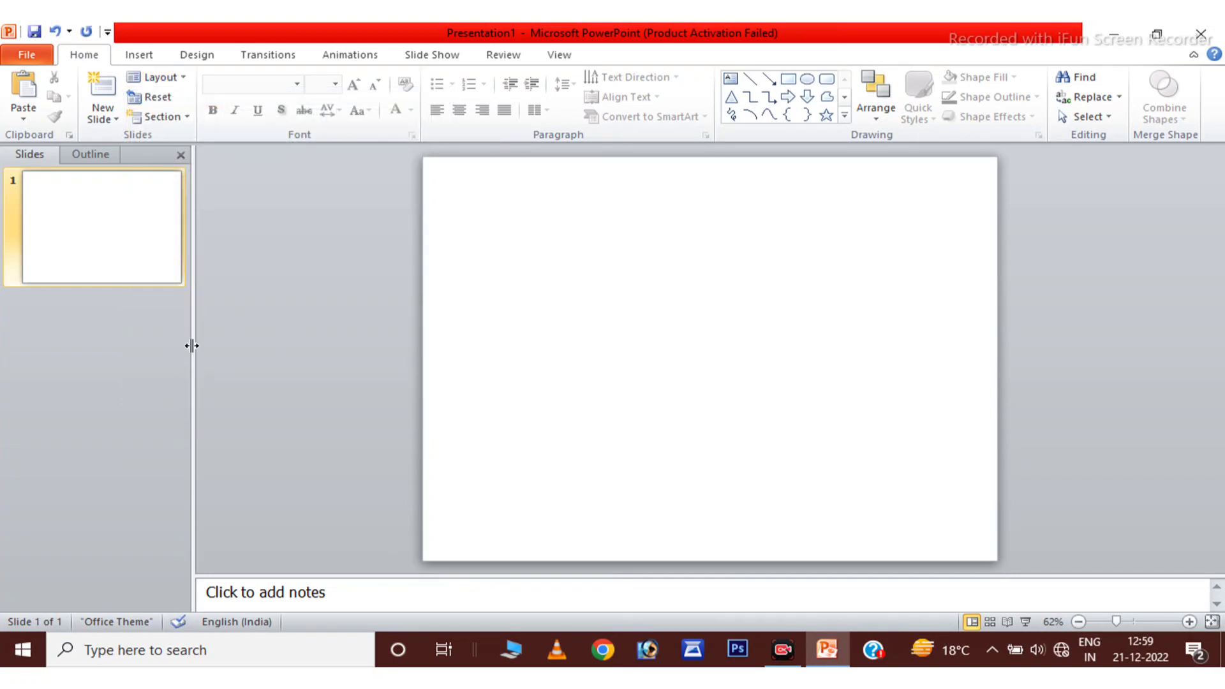
click(160, 56)
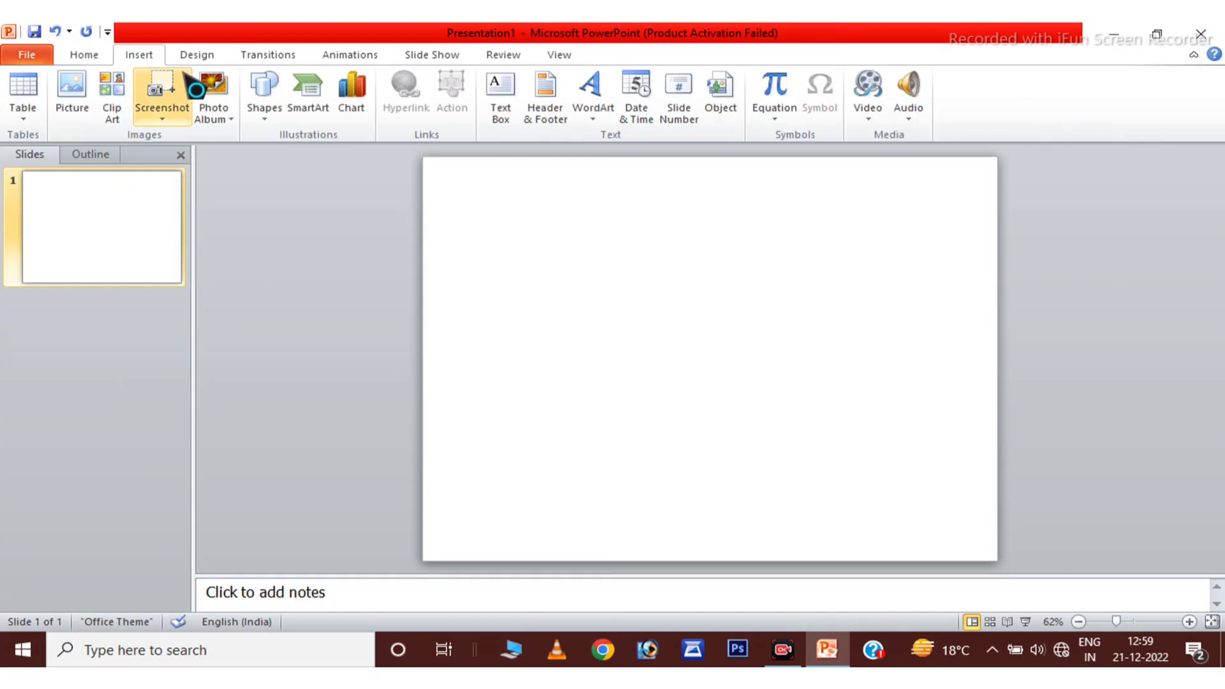
click(262, 96)
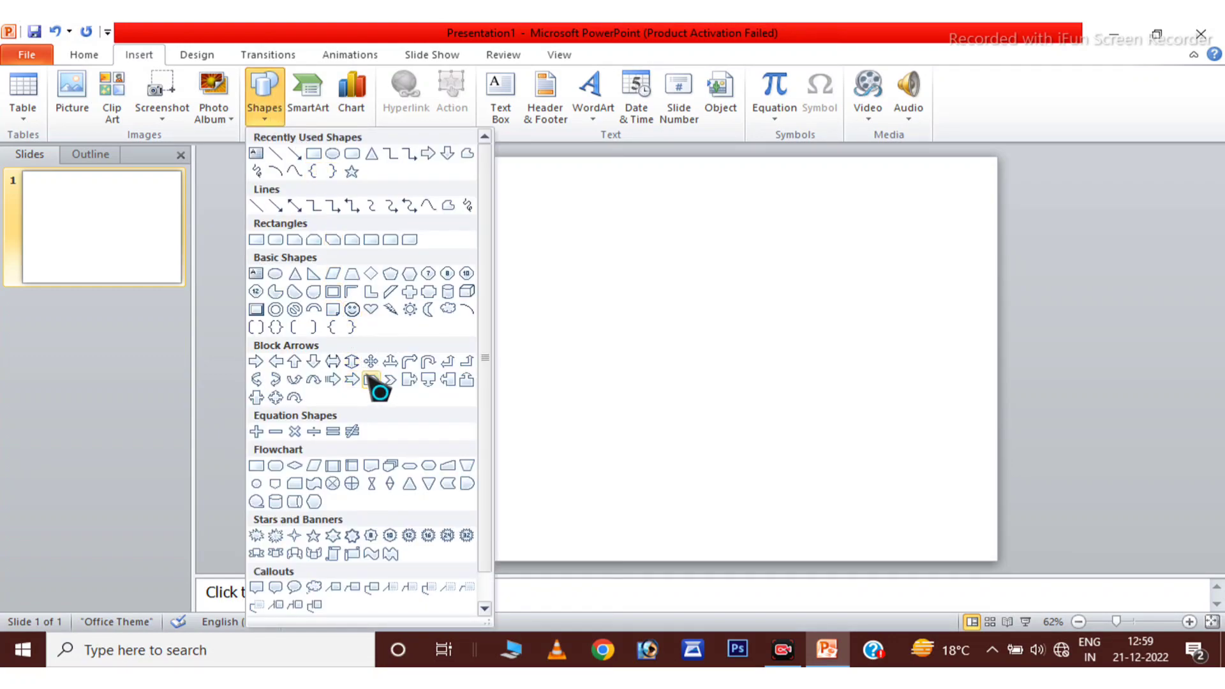
Draw a large donut ring centred on the slide and widen its hole for a thinner band
click(275, 310)
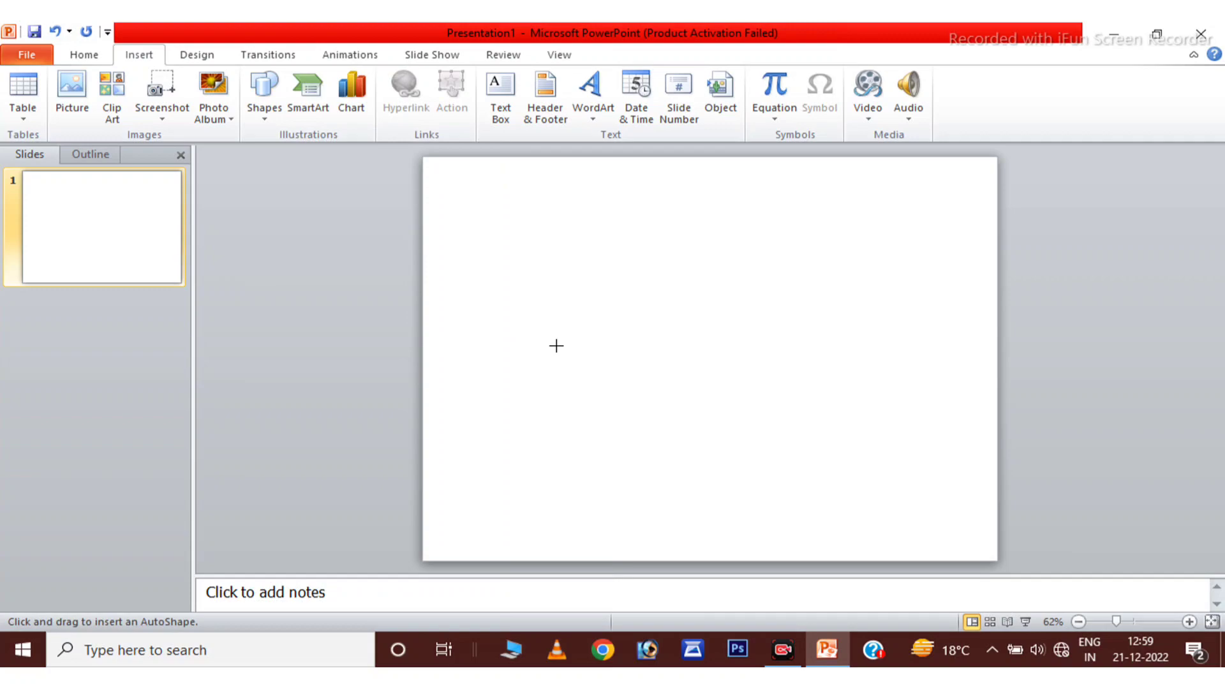
drag(618, 303, 719, 479)
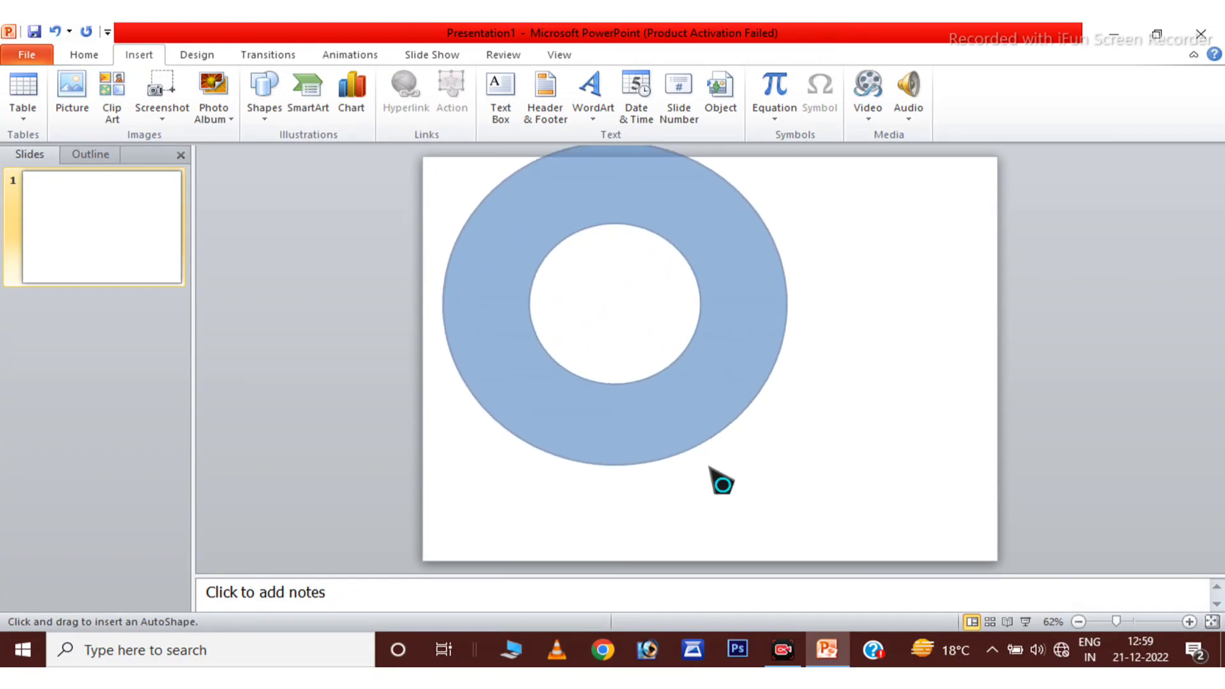
drag(663, 204, 745, 259)
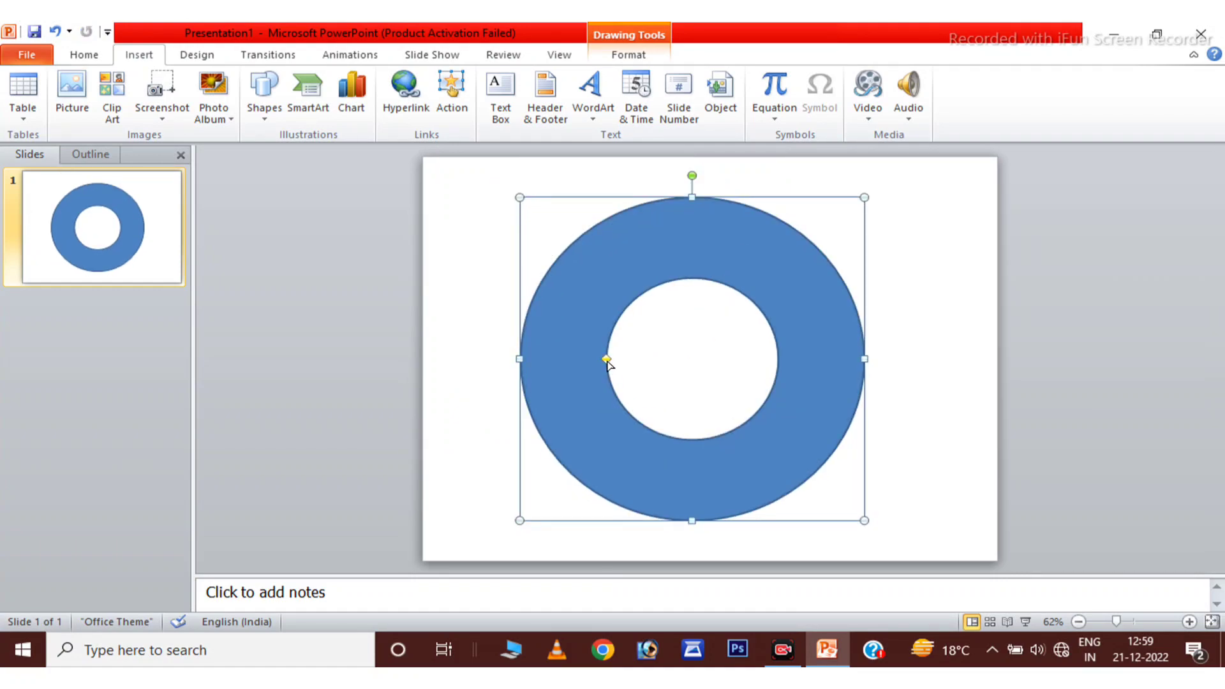
drag(607, 361, 571, 365)
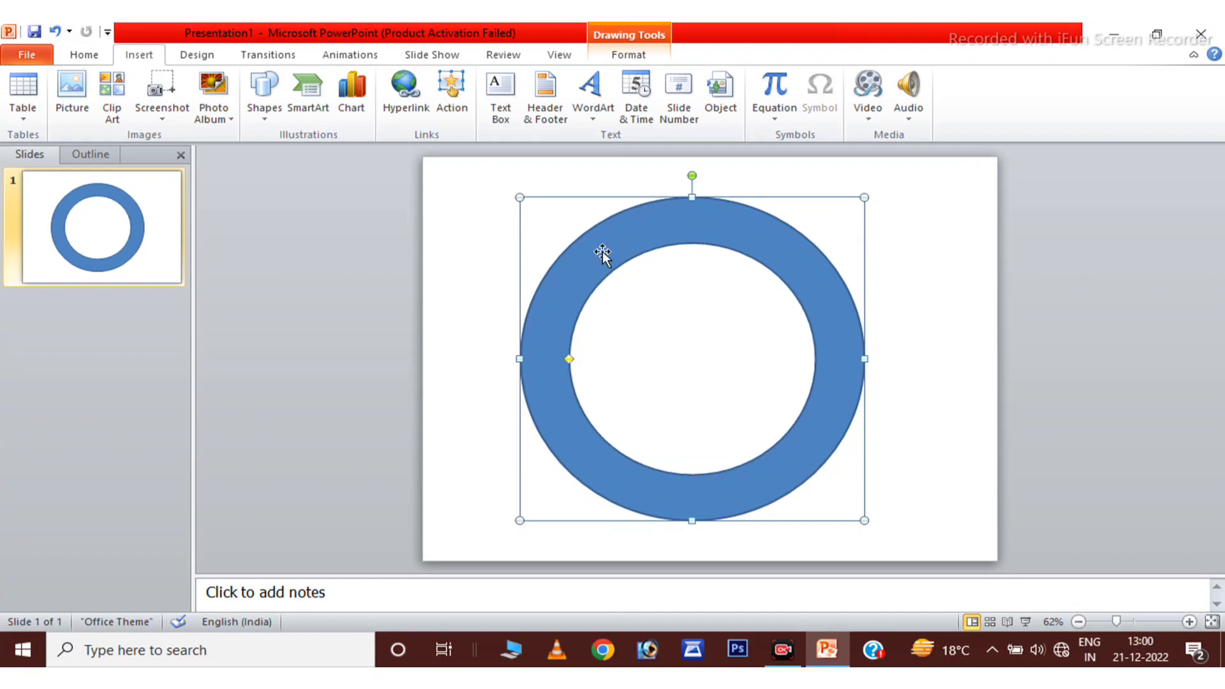
Fill the ring dark red and give it a dark blue outline
click(632, 54)
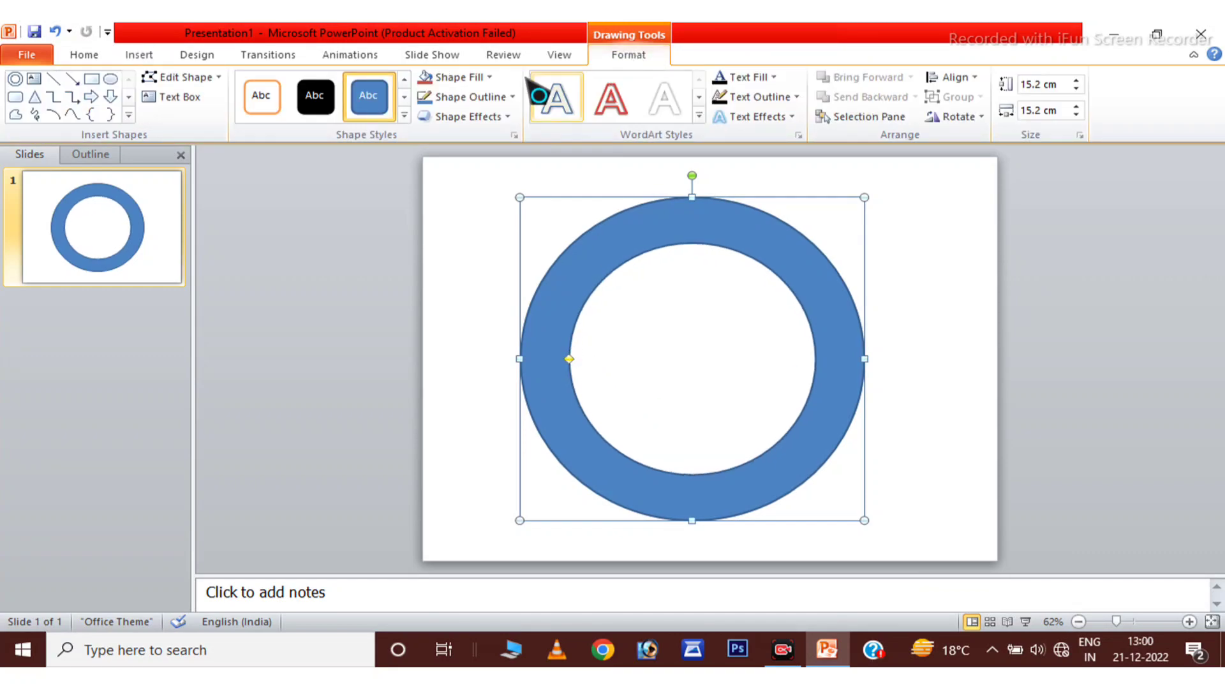
click(489, 77)
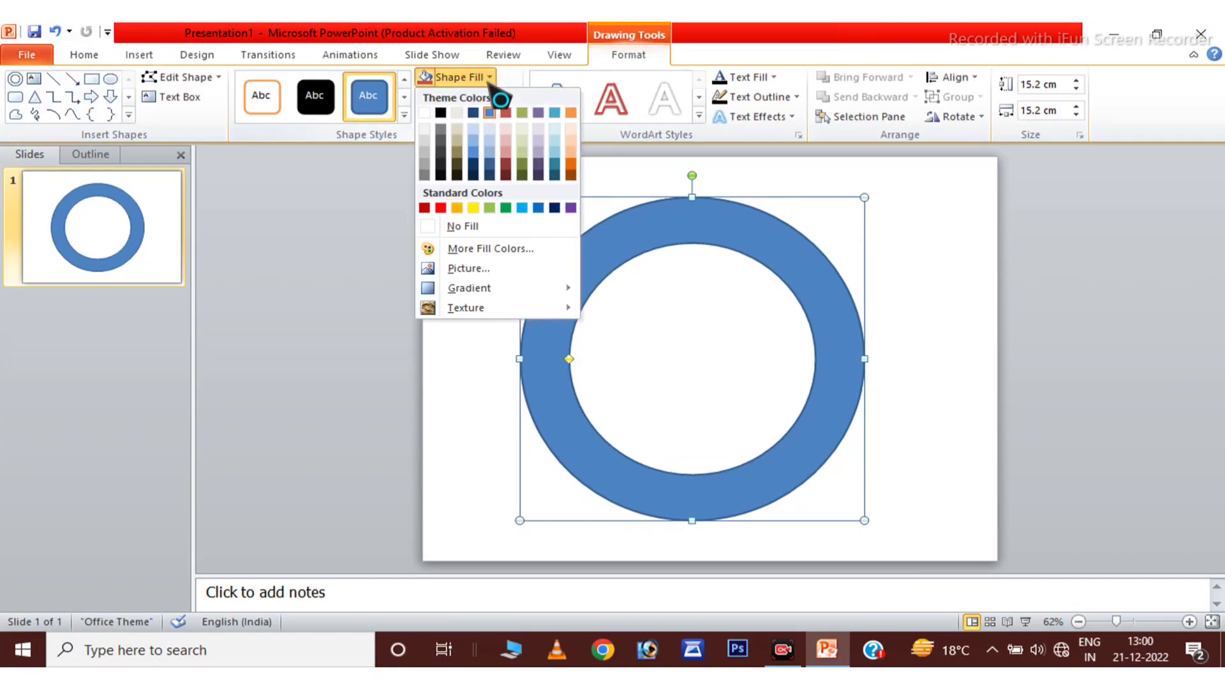
click(424, 208)
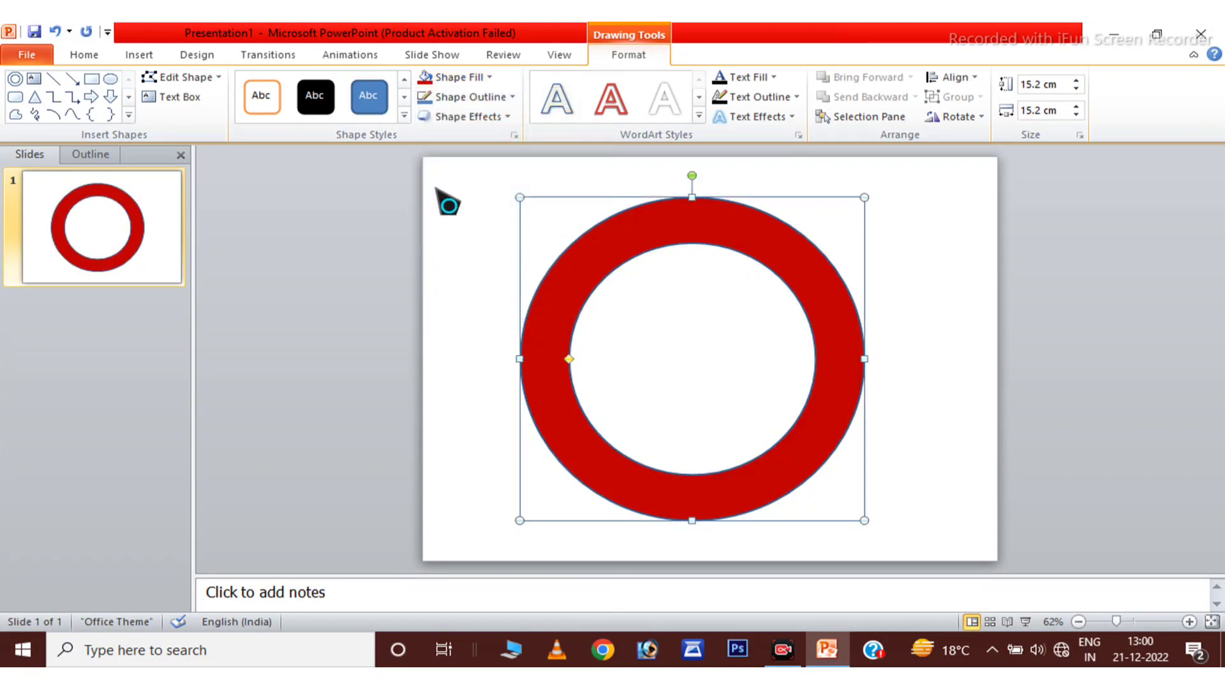
click(503, 102)
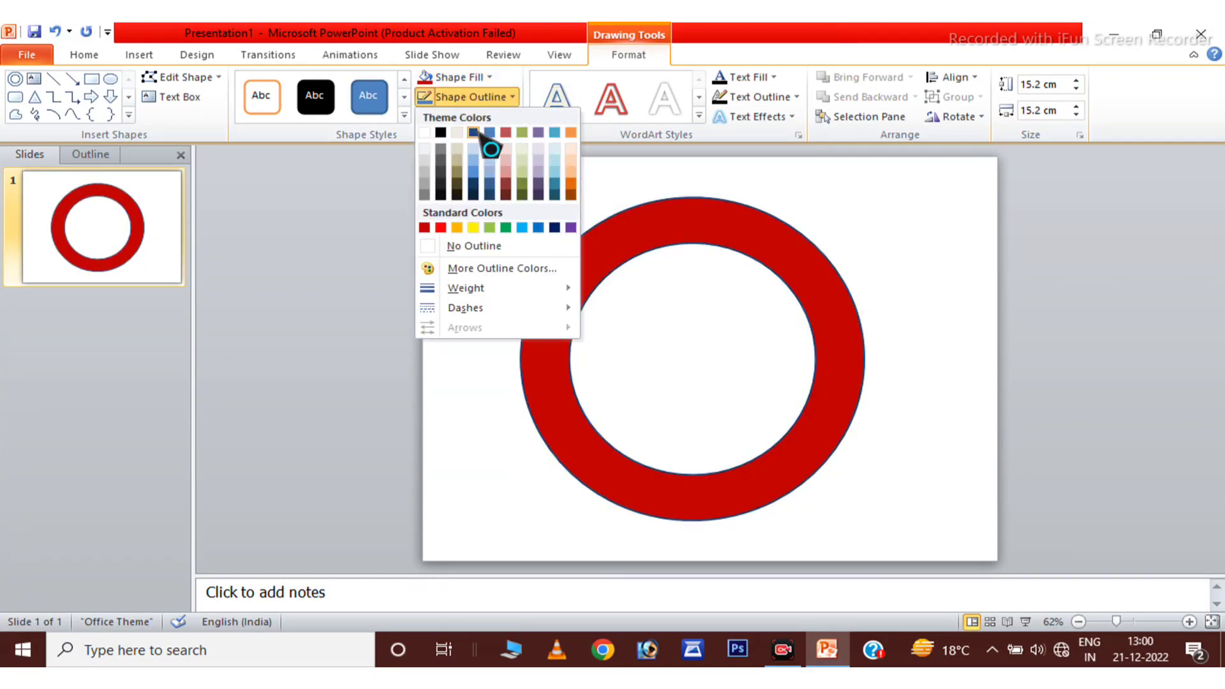
click(555, 228)
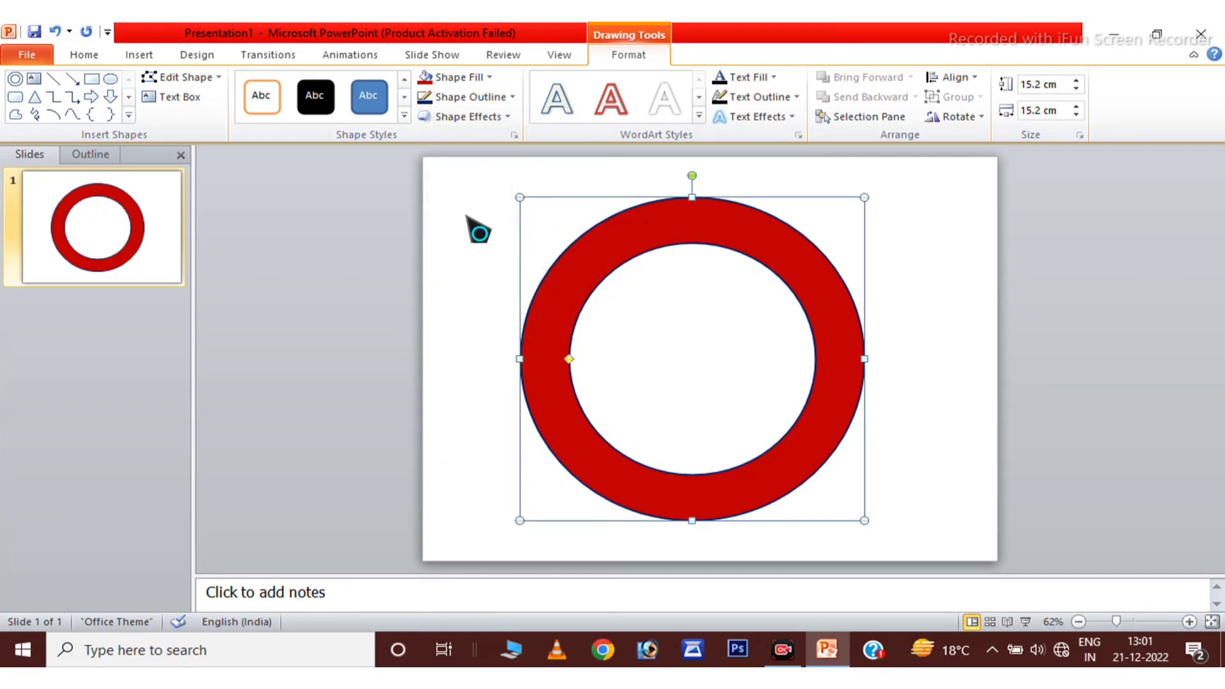
Insert a WordArt text box and move it to the top of the ring
click(148, 56)
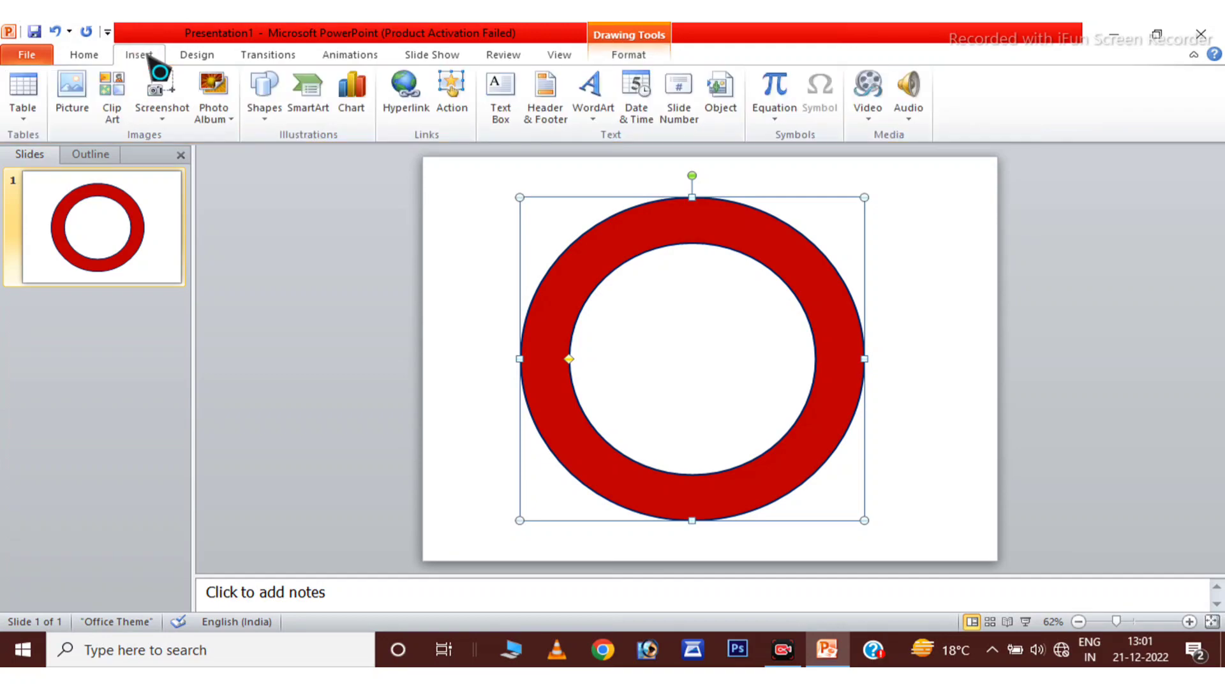
click(593, 102)
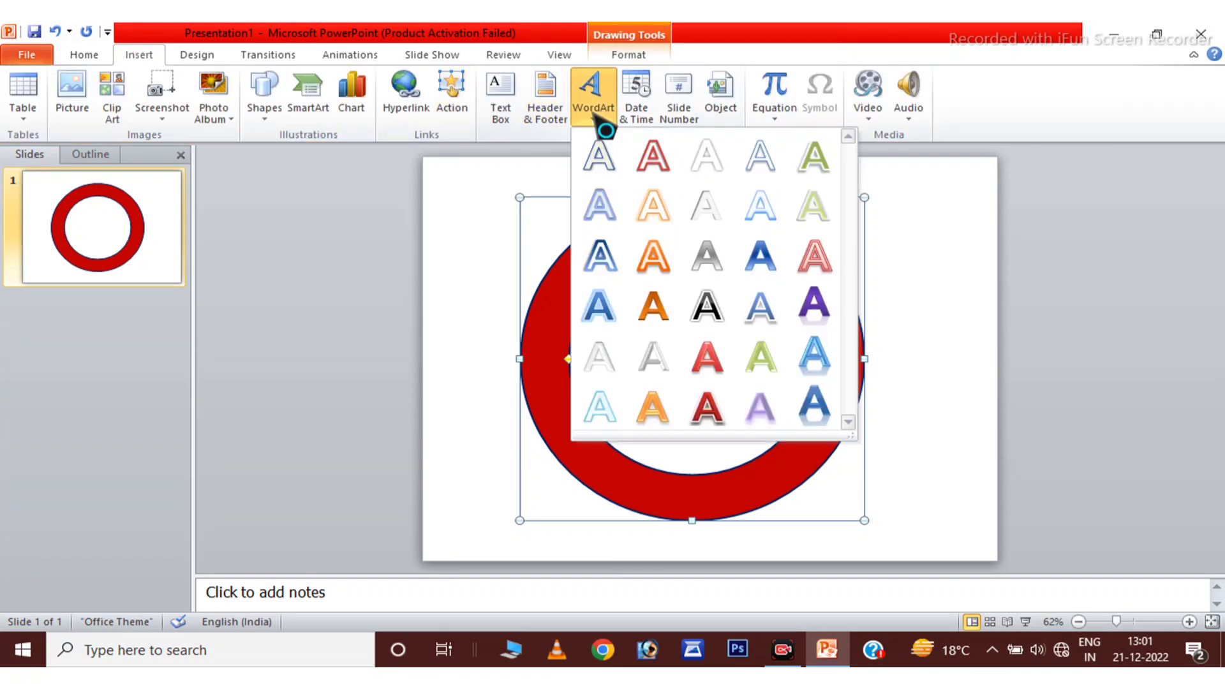
click(600, 156)
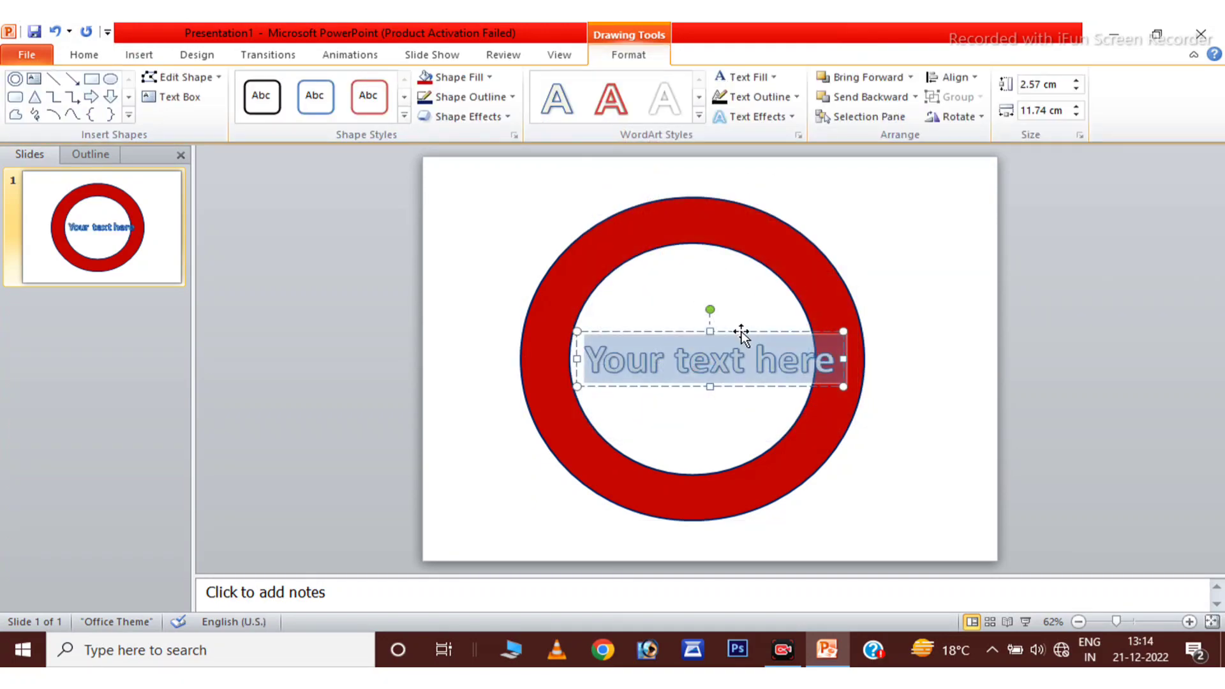
drag(742, 328, 724, 197)
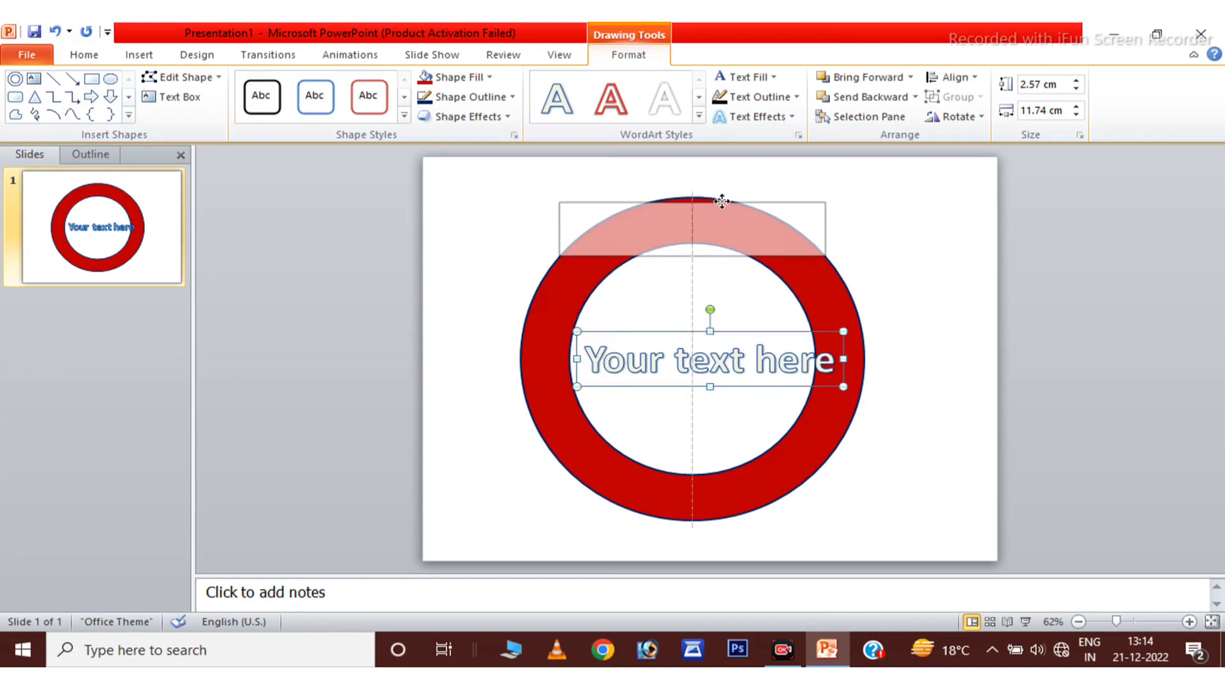
Give the WordArt a black text outline and Arial Black font, reading 'SAINIK'
drag(819, 243, 555, 238)
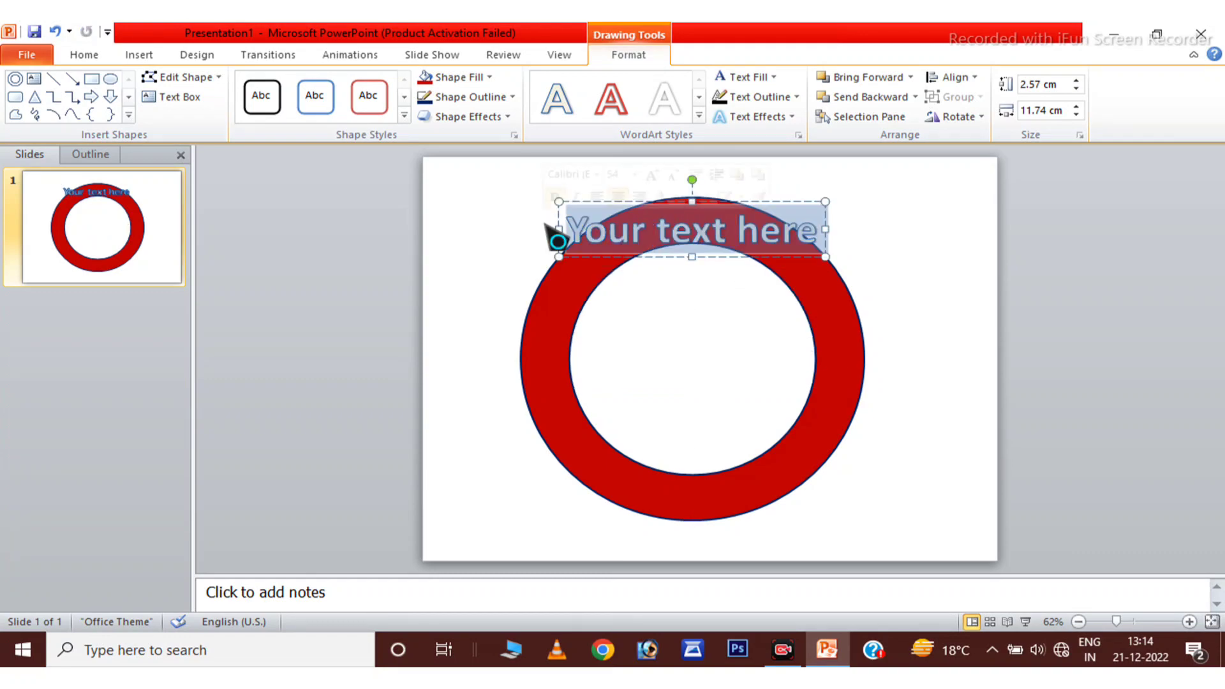
click(780, 95)
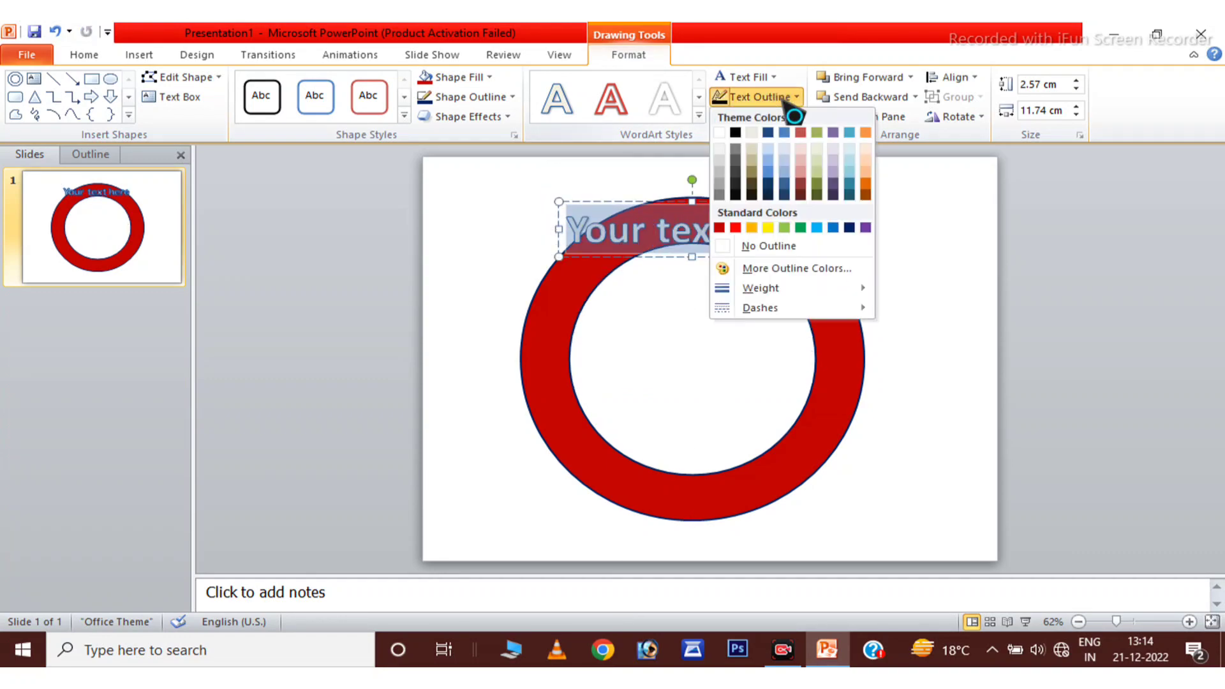
click(737, 136)
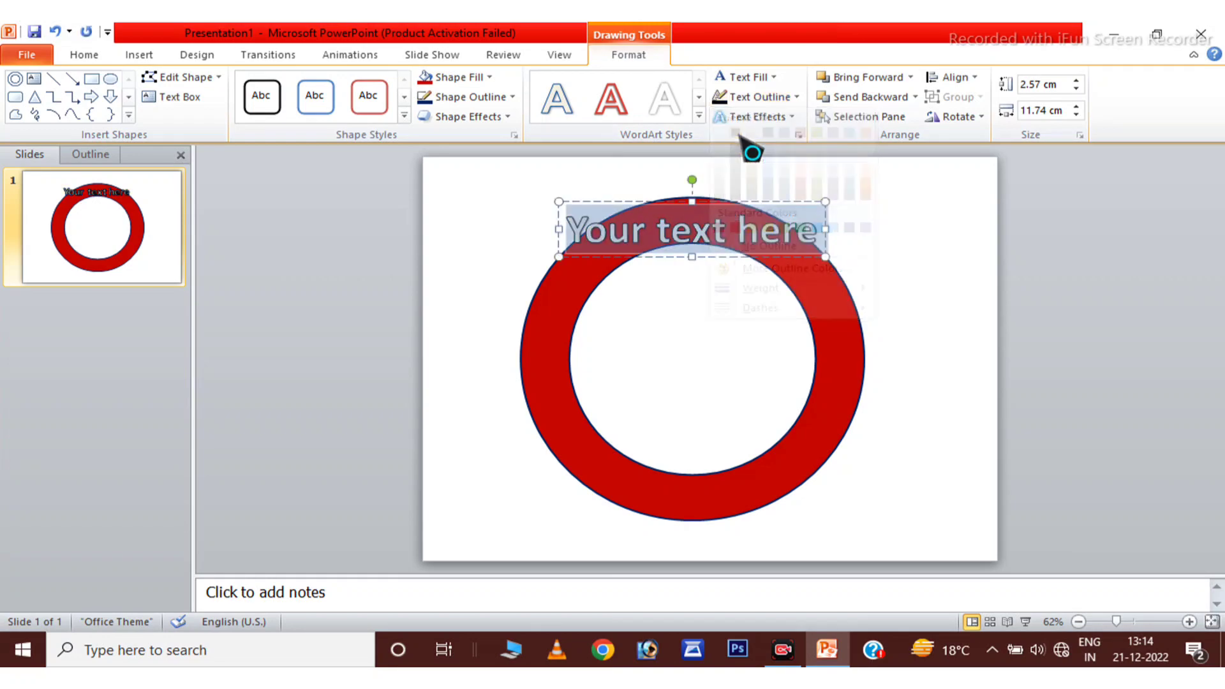
click(84, 55)
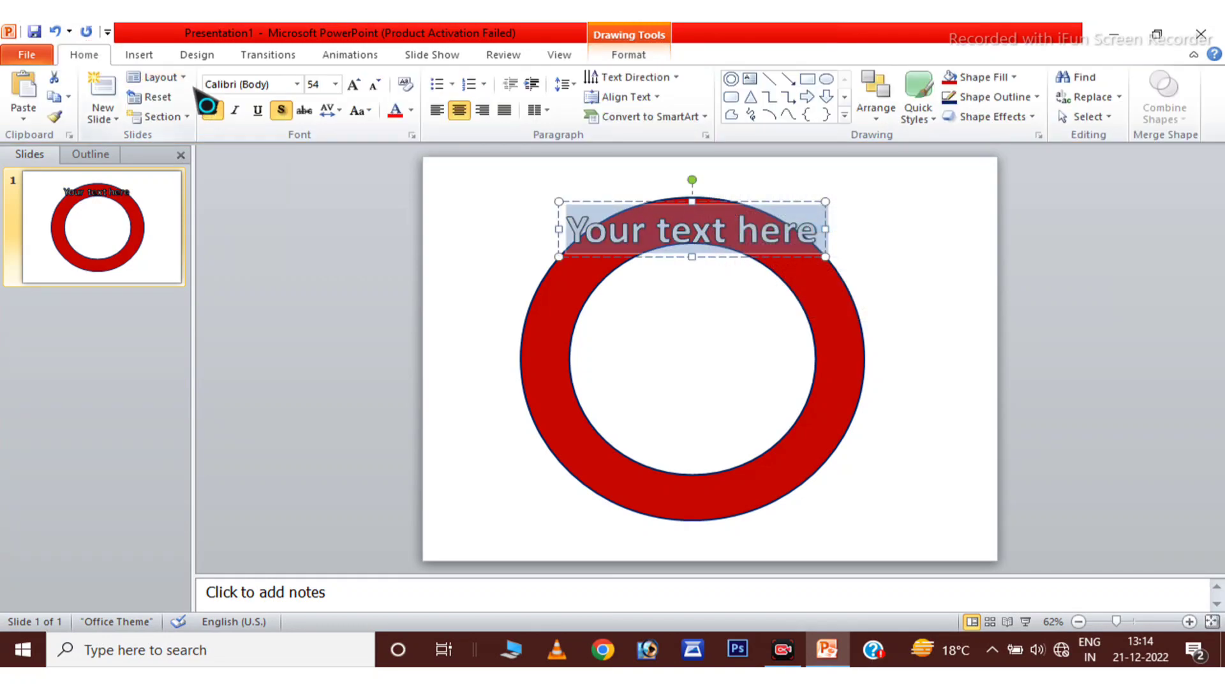
click(297, 85)
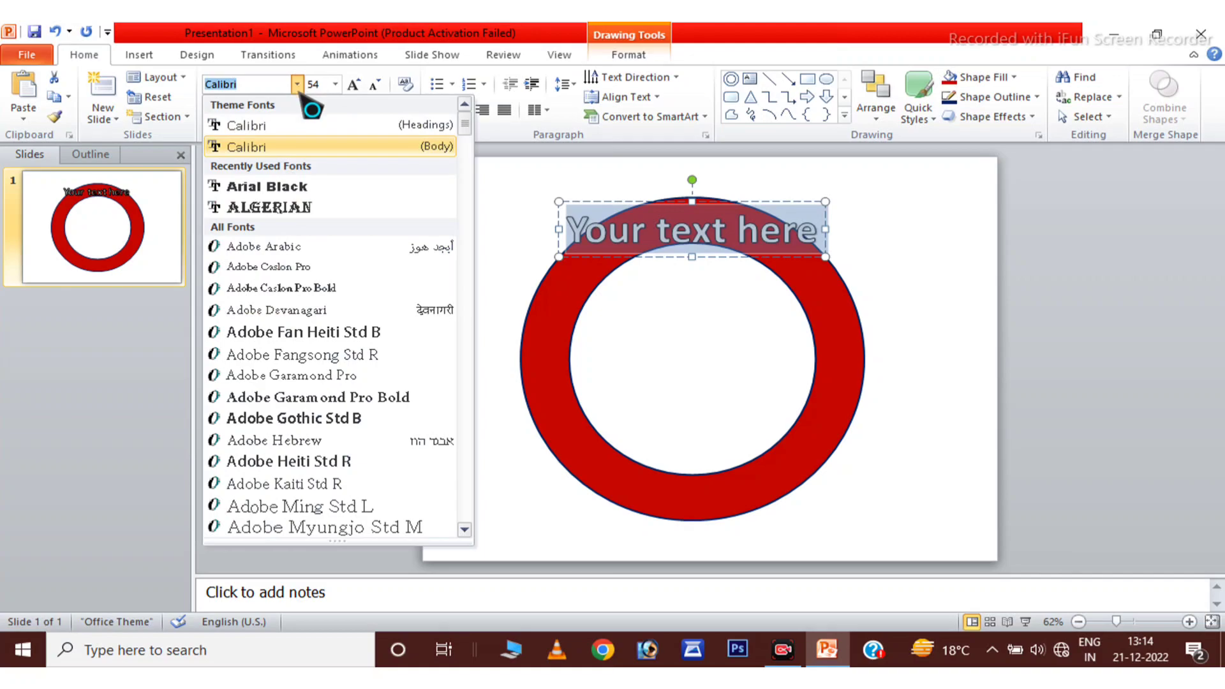
click(281, 186)
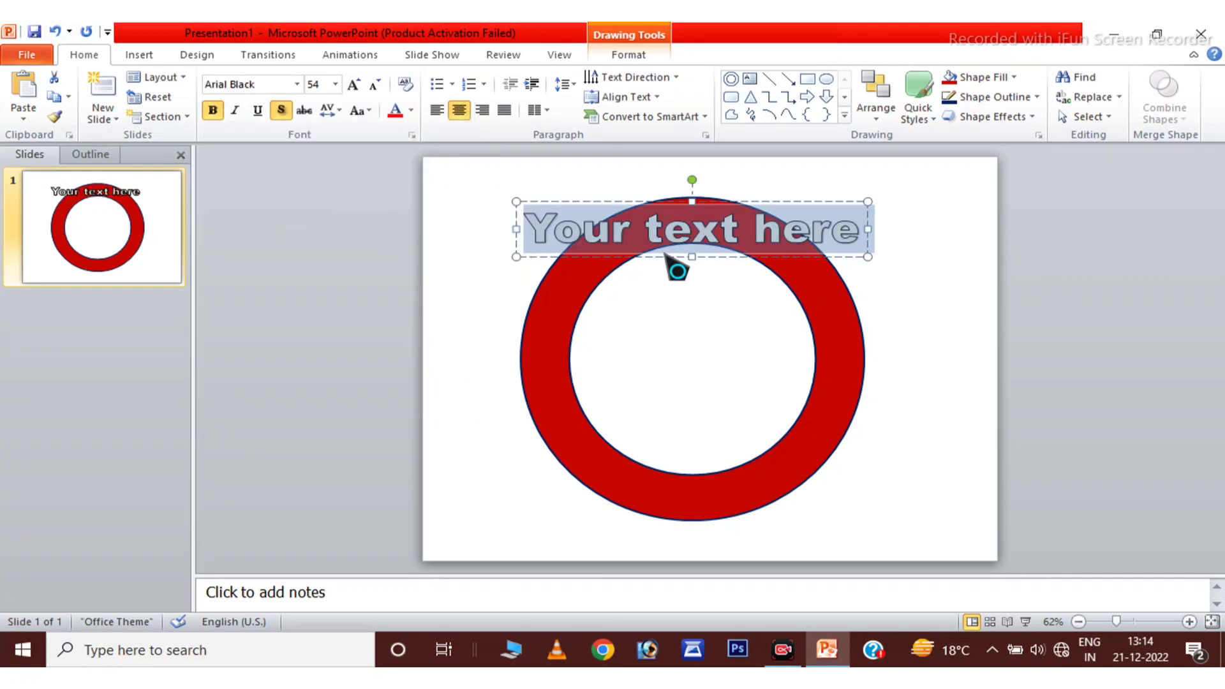
text(SAINIK)
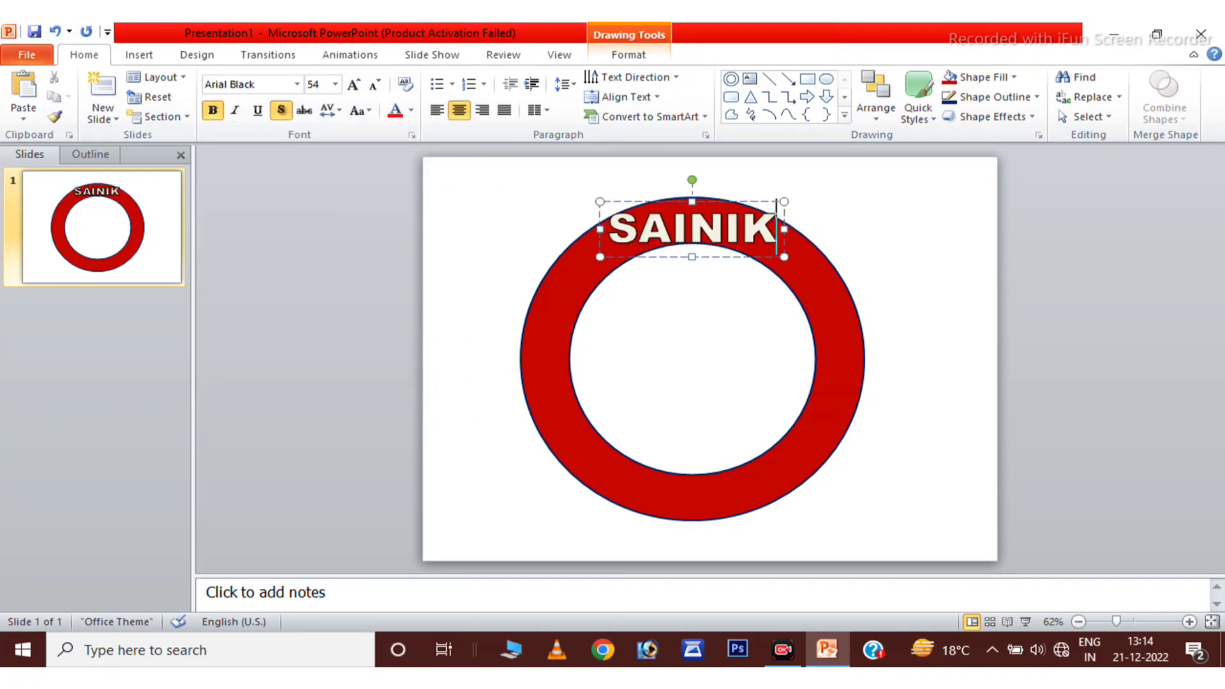
click(712, 201)
Apply the Arch Up transform to SAINIK and rotate it counter-clockwise around the ring
click(648, 57)
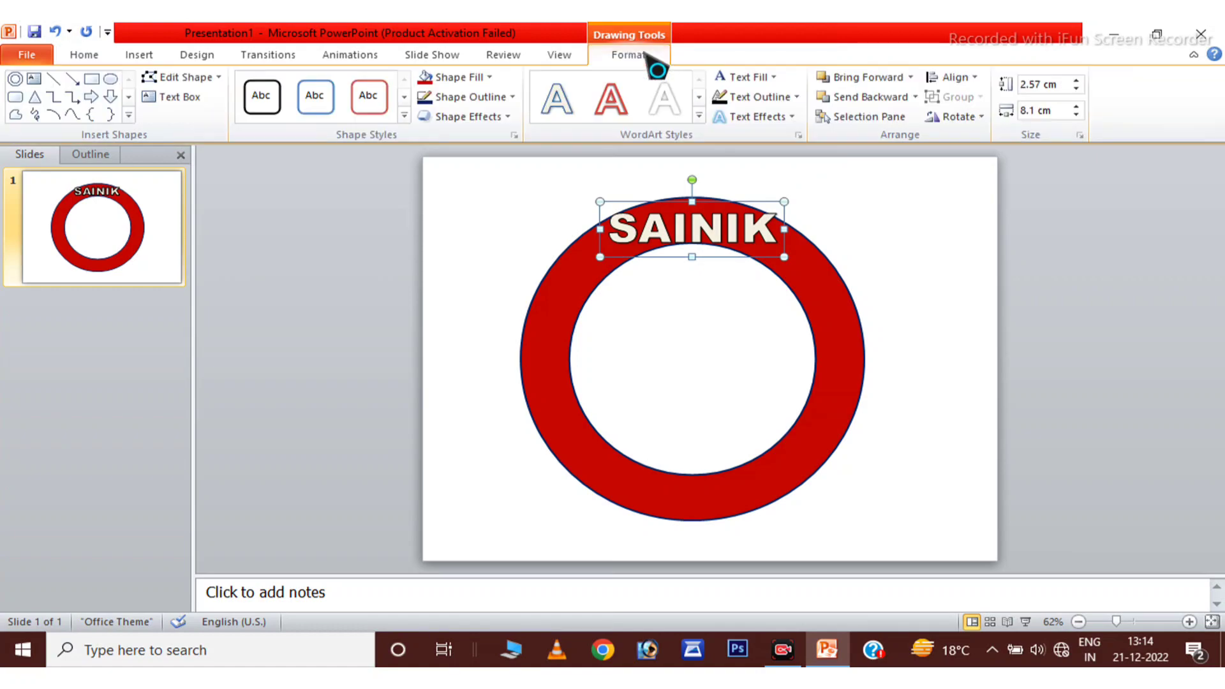
click(792, 116)
mouse_move(779, 346)
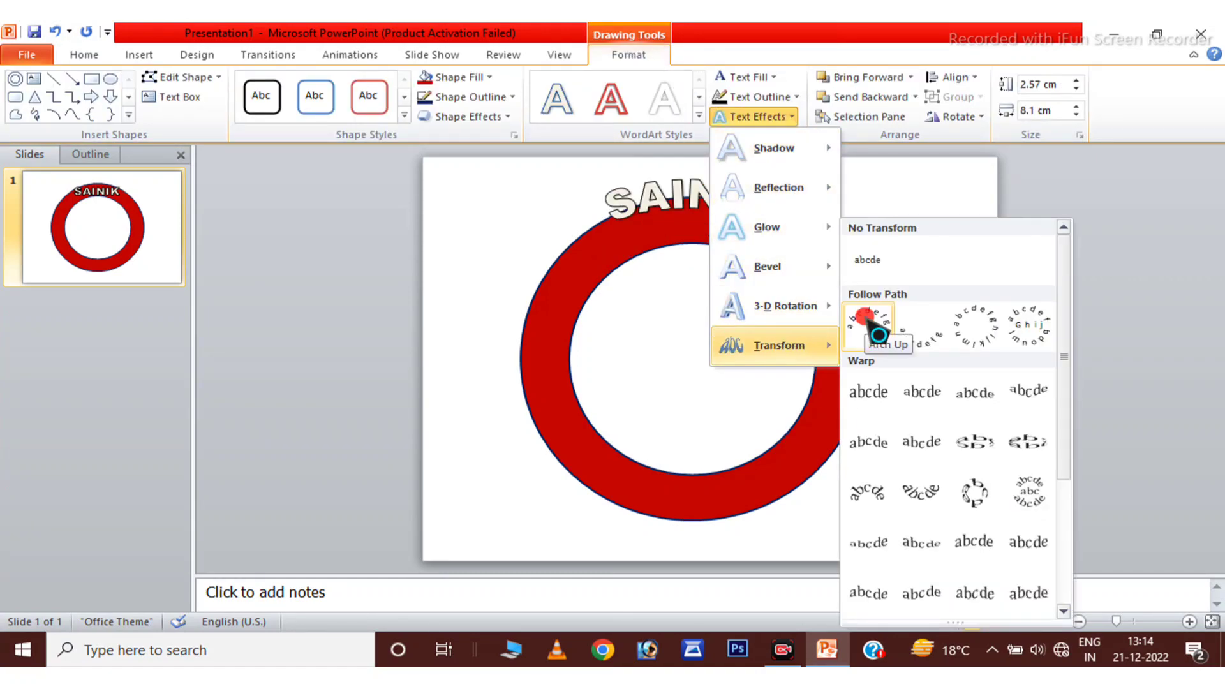
click(867, 324)
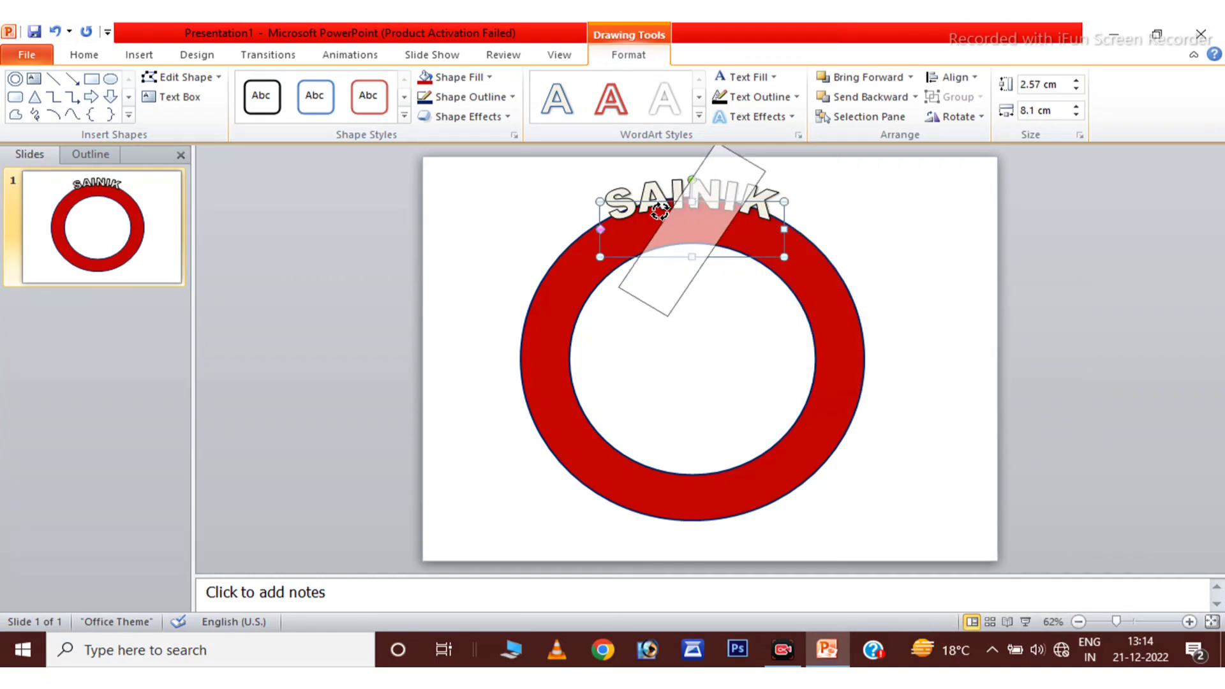
mouse_move(692, 178)
mouse_down()
mouse_move(640, 203)
mouse_move(533, 333)
mouse_move(534, 317)
mouse_move(565, 335)
mouse_up()
Fit SAINIK along the ring's left side in a 4.33 × 8.1 cm box, then duplicate it
key(ctrl+z)
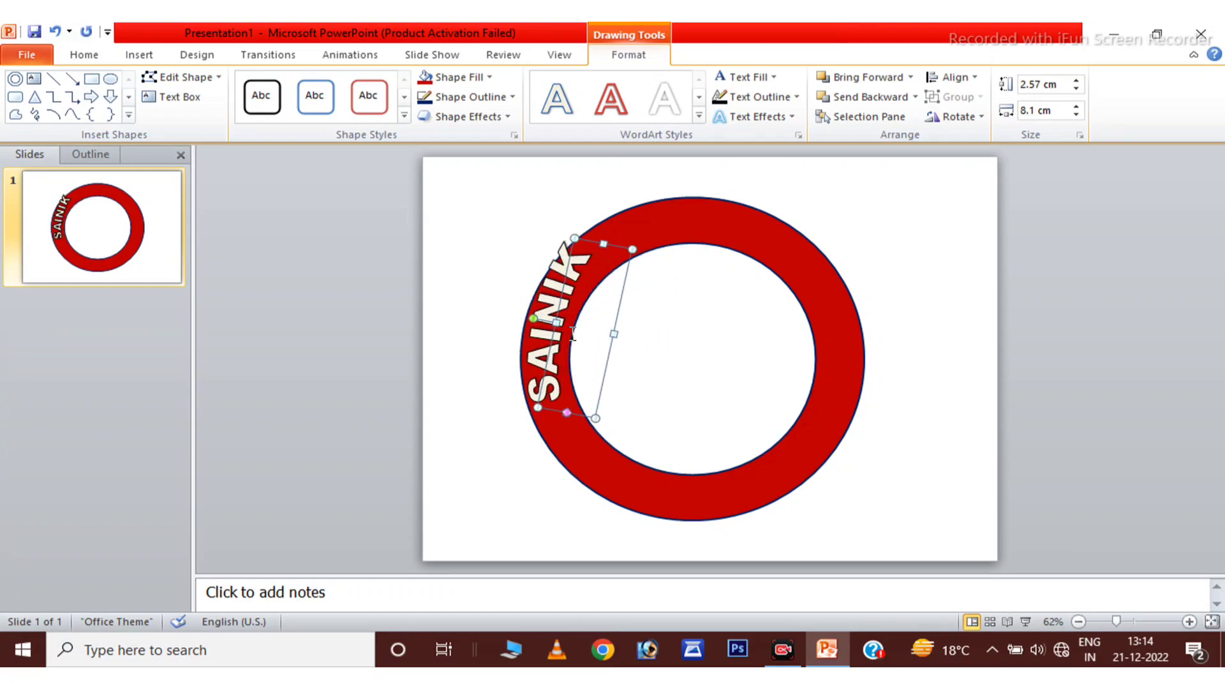
drag(615, 333, 652, 346)
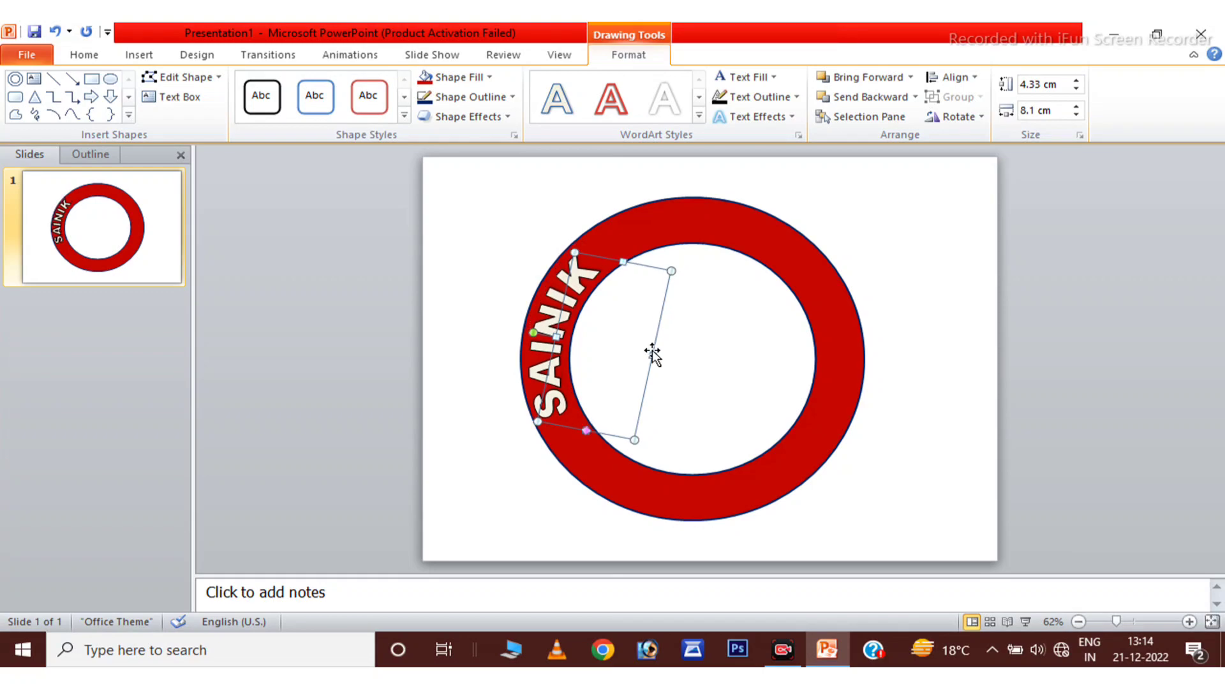
drag(652, 353, 655, 362)
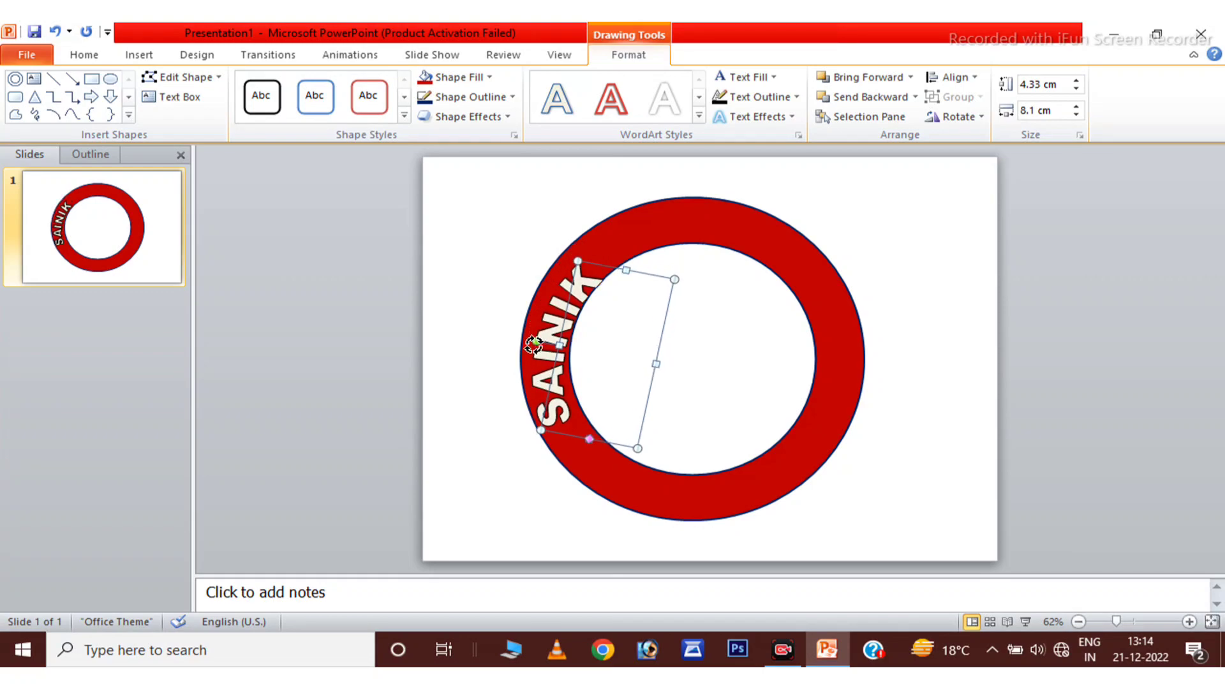
drag(534, 345, 533, 352)
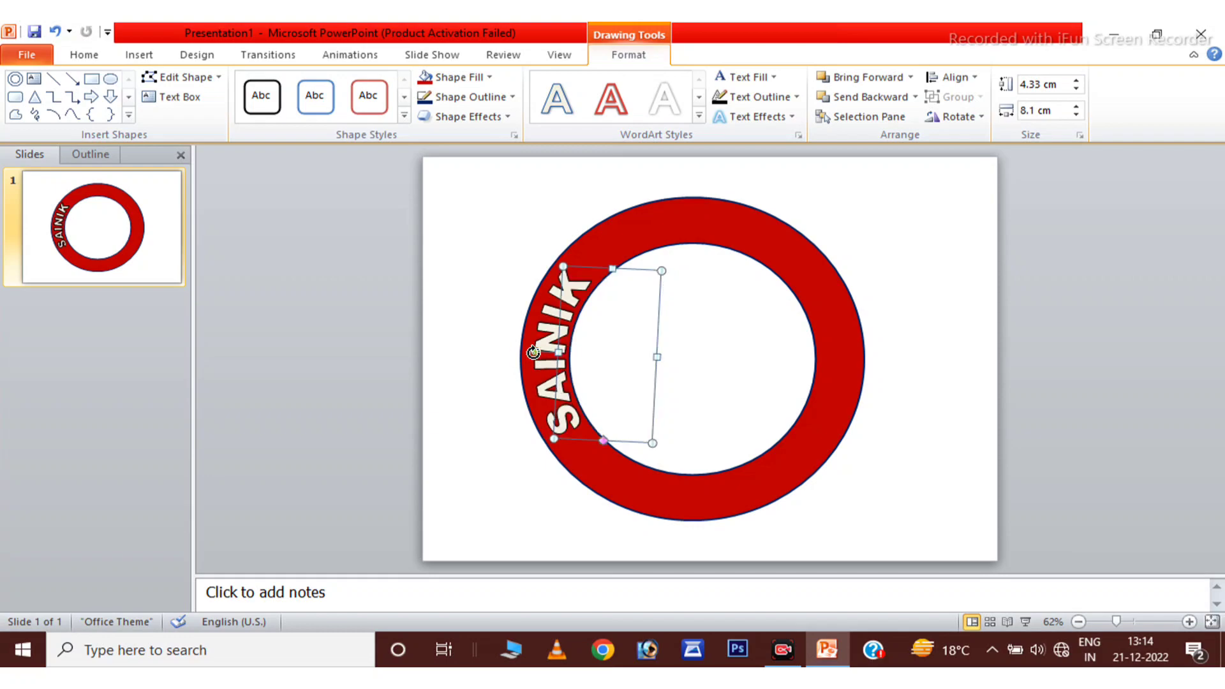
key(ctrl+z)
key(Left)
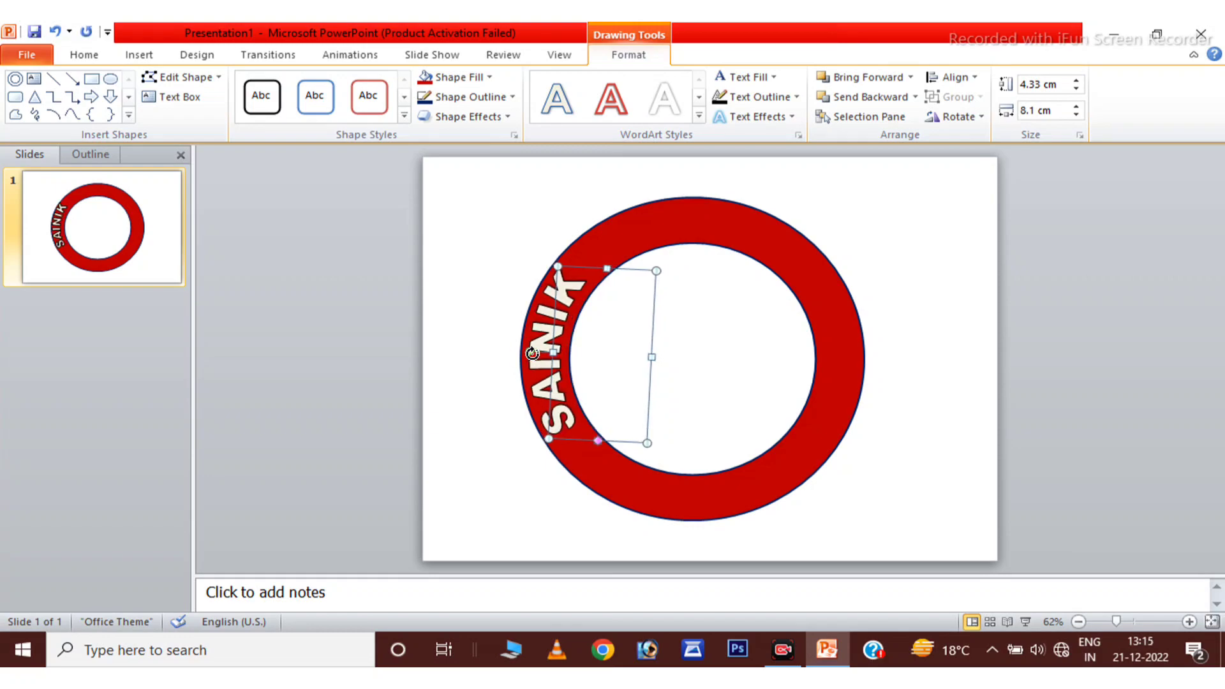
key(ctrl+d)
Move the copy to the ring's top, rotate it along the curve, and change its text to NURSING
drag(563, 306, 654, 213)
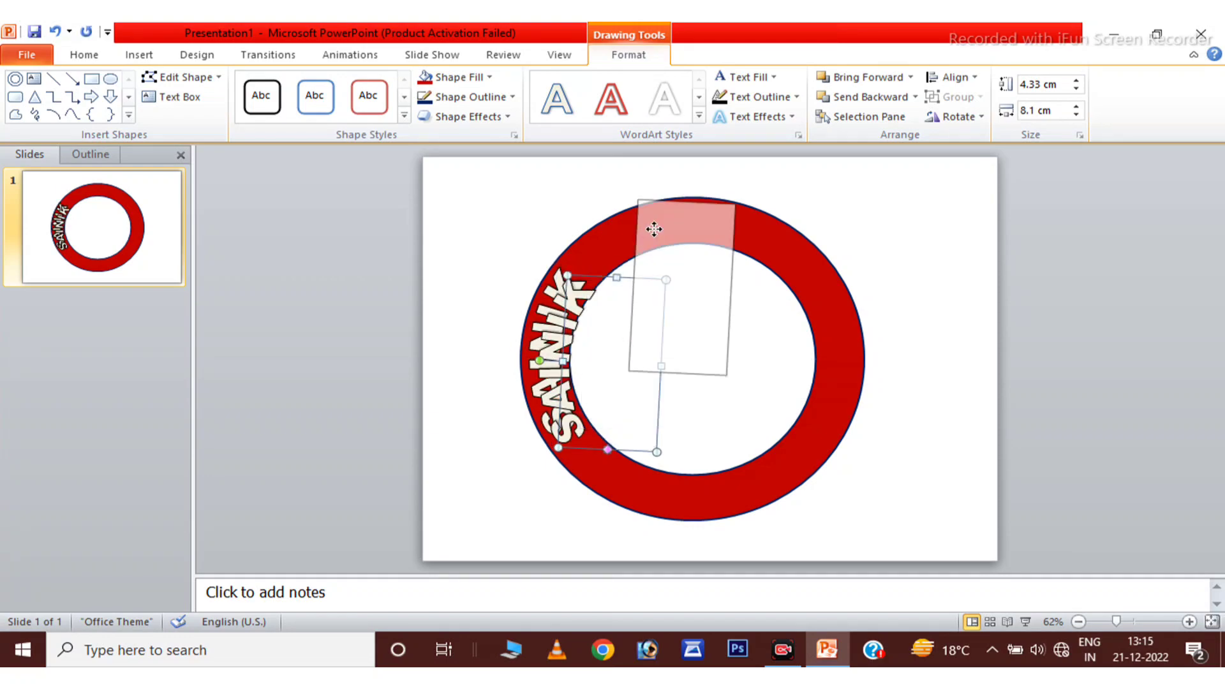
mouse_move(631, 259)
mouse_down()
mouse_move(704, 202)
mouse_move(716, 214)
mouse_up()
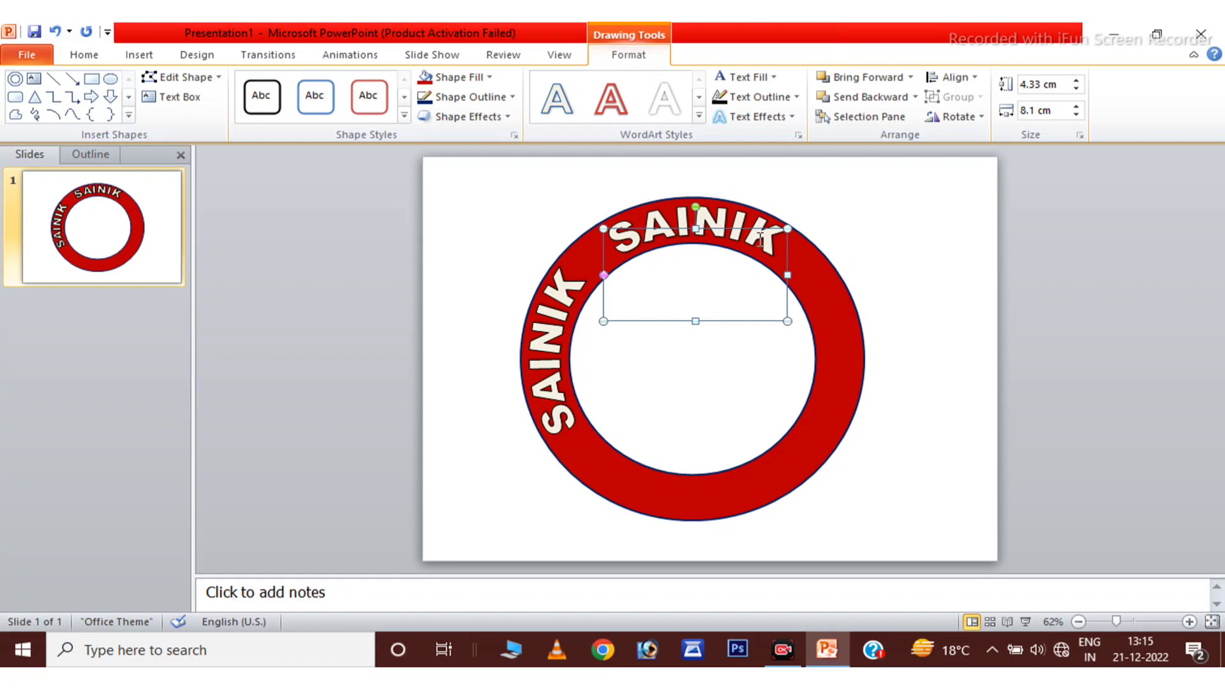
key(BackSpace)
key(BackSpace)
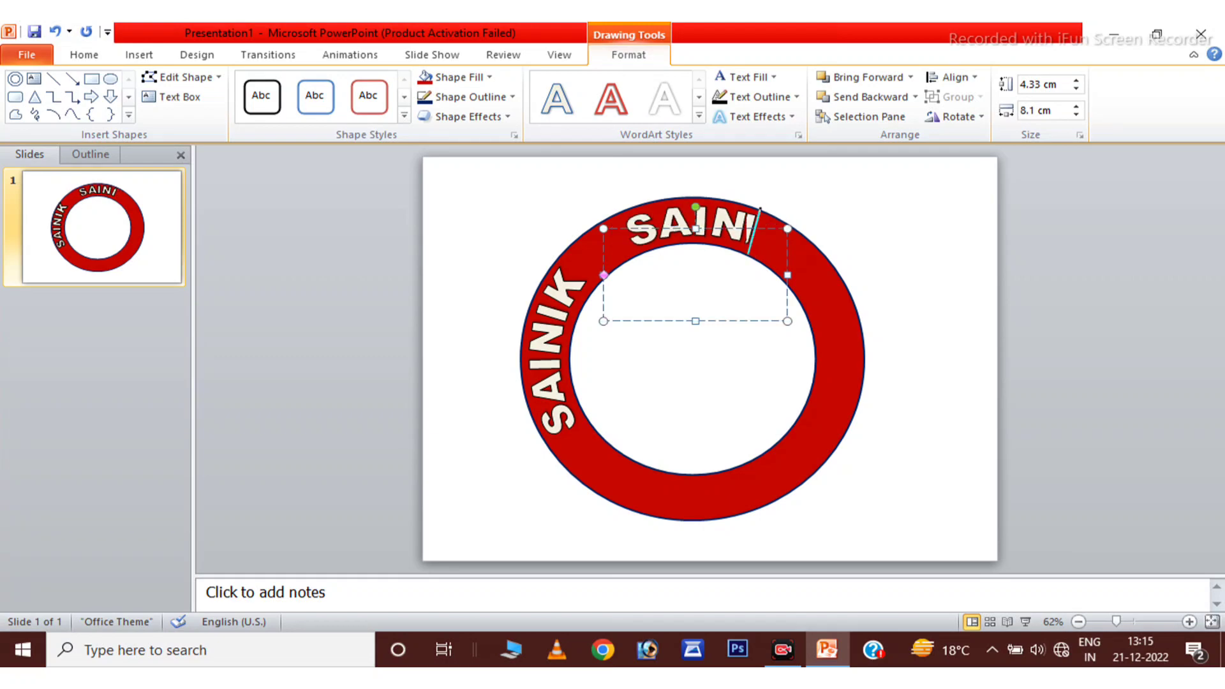
key(BackSpace)
key(BackSpace)
key(BackSpace)
text(NURSING)
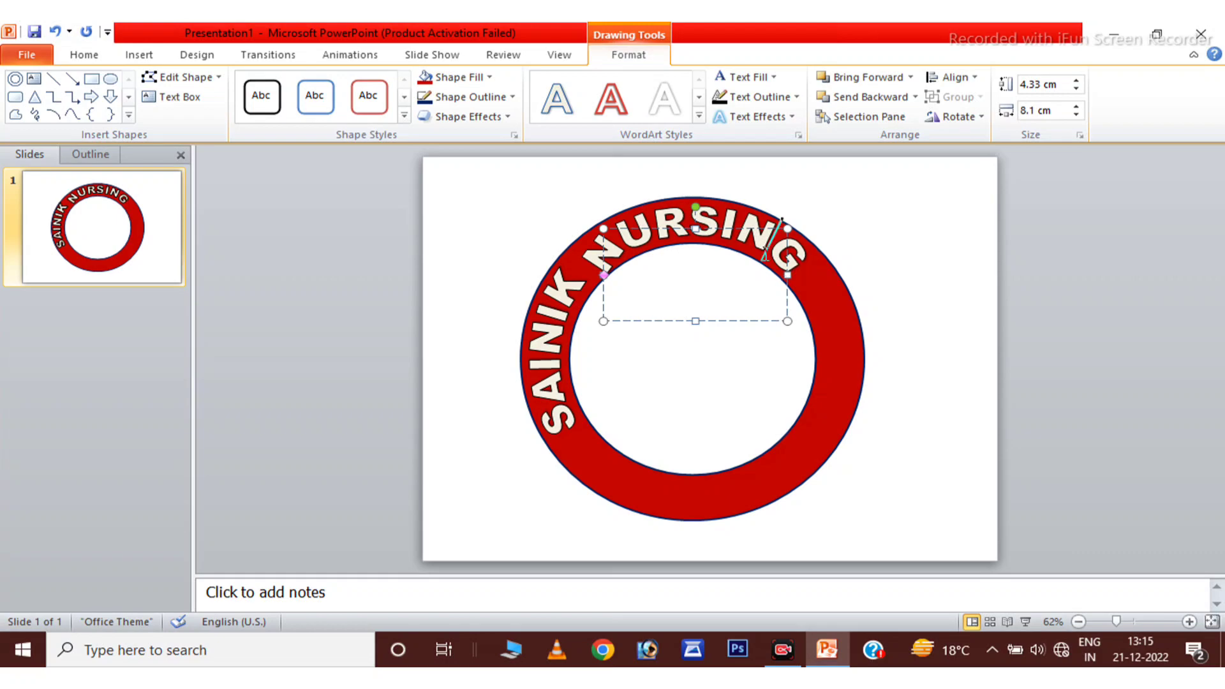
Adjust the NURSING box height and tilt, settling on a 3.64 cm tall box
drag(696, 319, 695, 304)
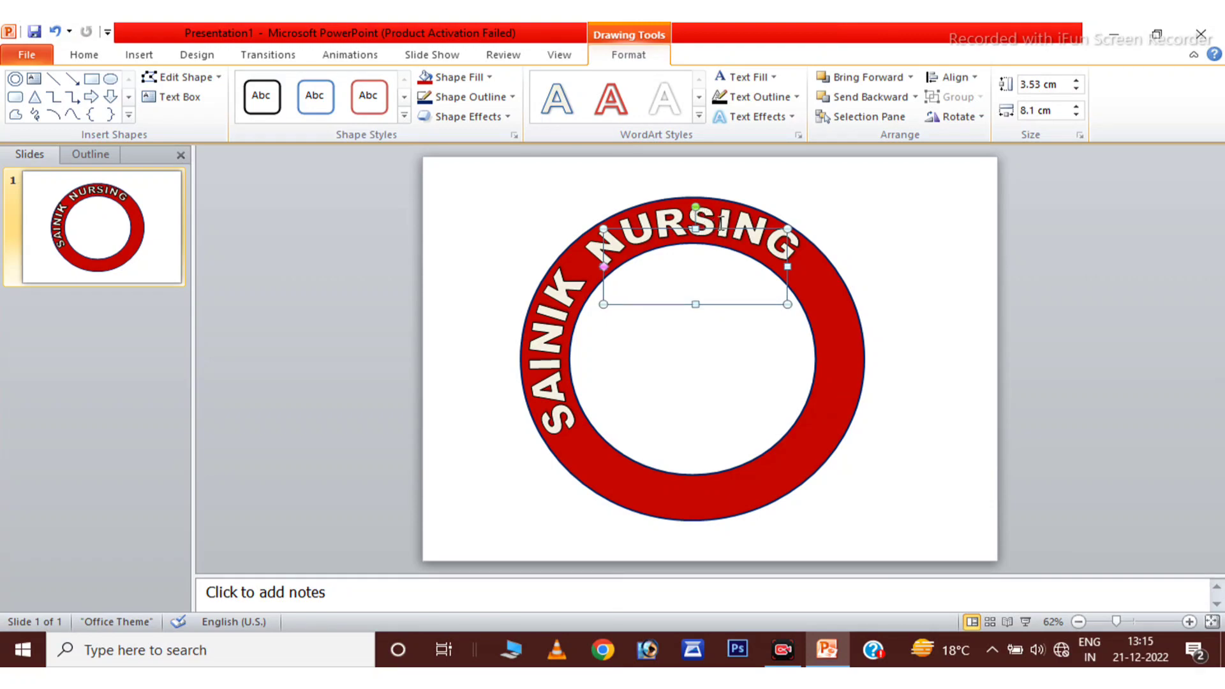
drag(696, 206, 696, 204)
drag(695, 304, 696, 297)
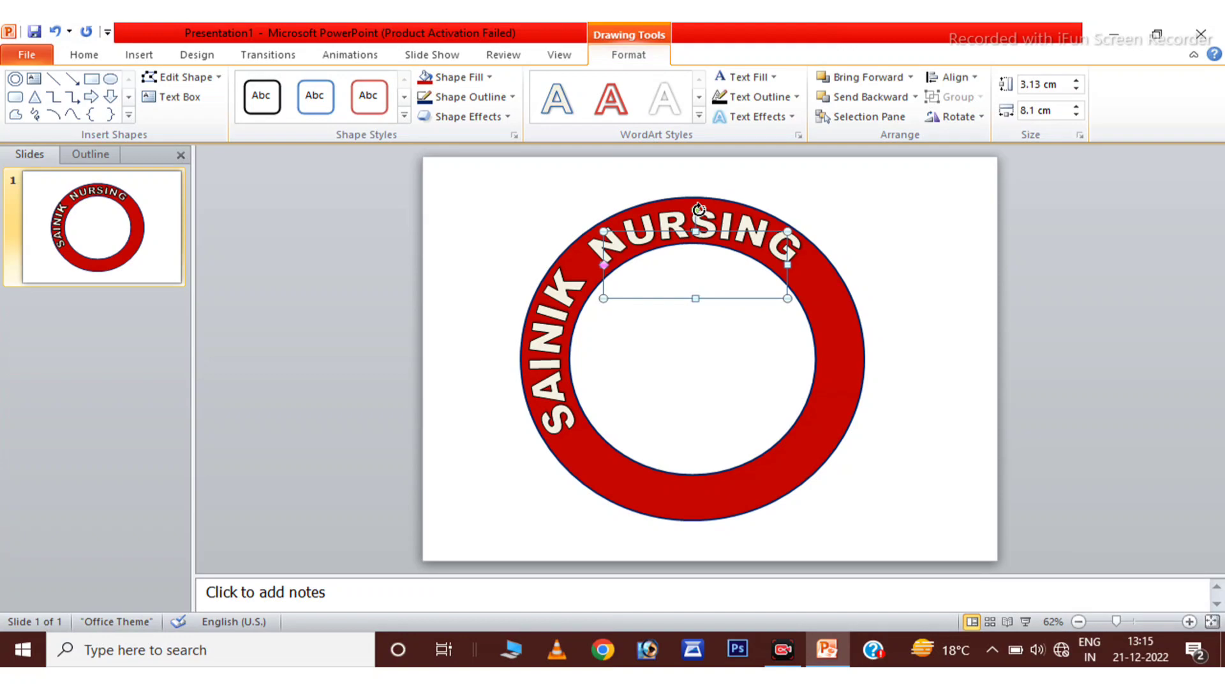
drag(699, 209, 702, 207)
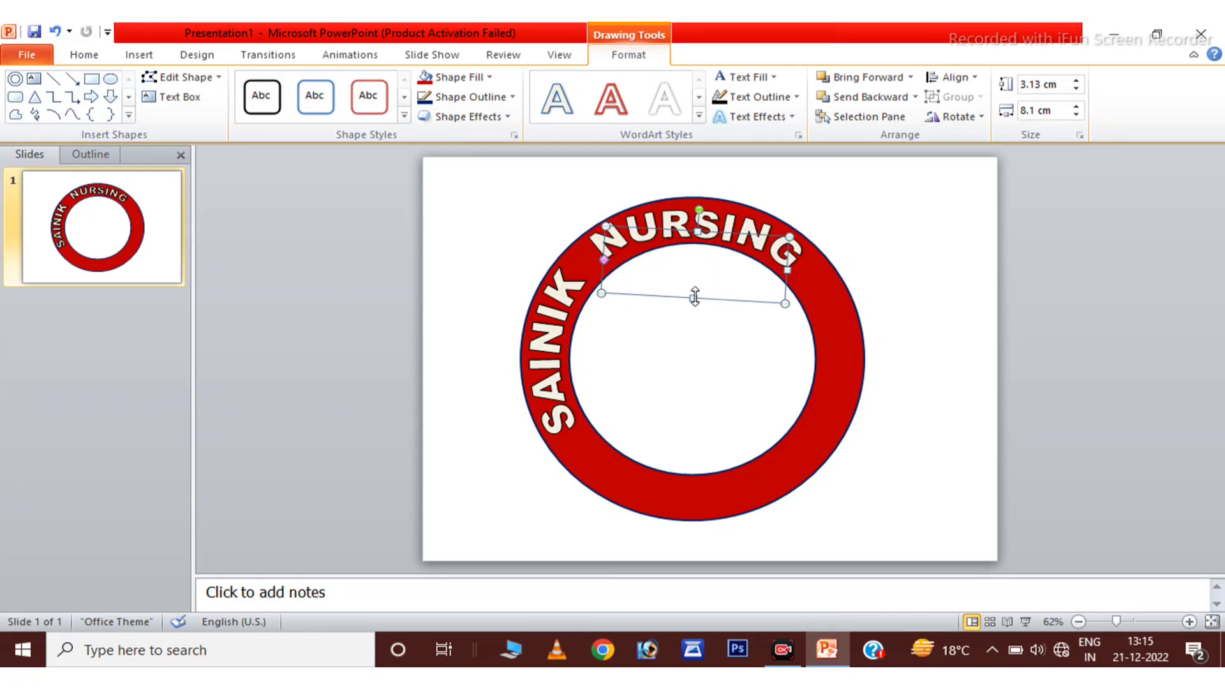
drag(693, 298, 694, 305)
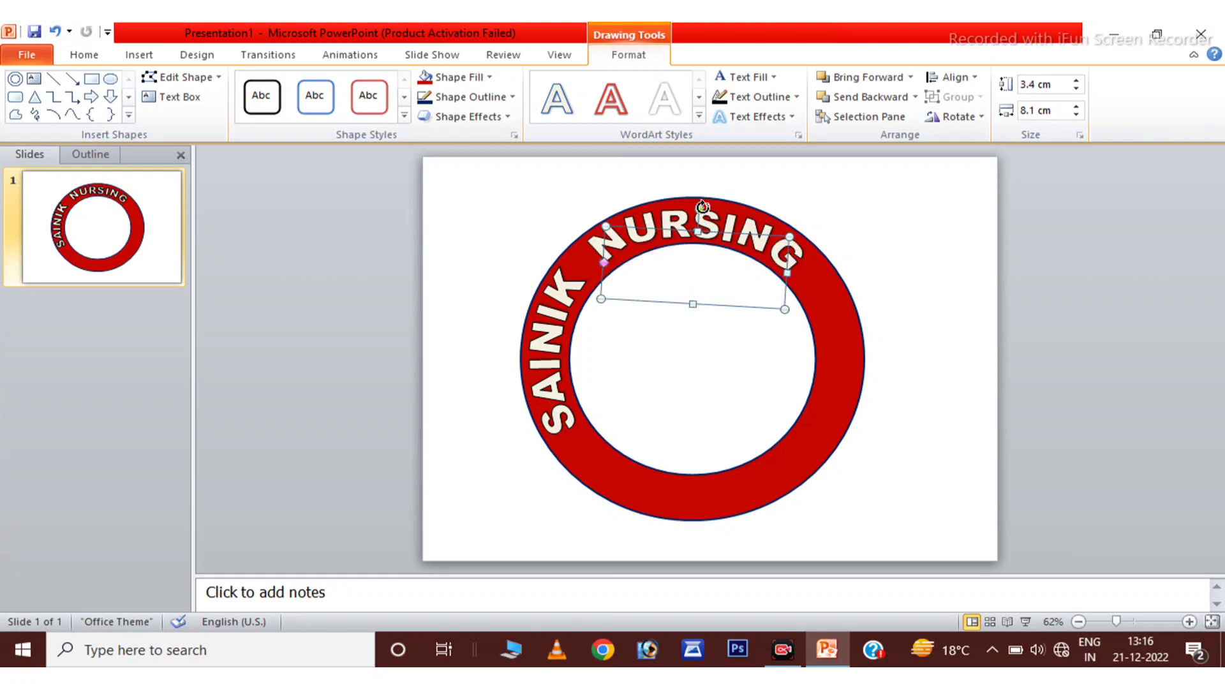
drag(693, 304, 694, 311)
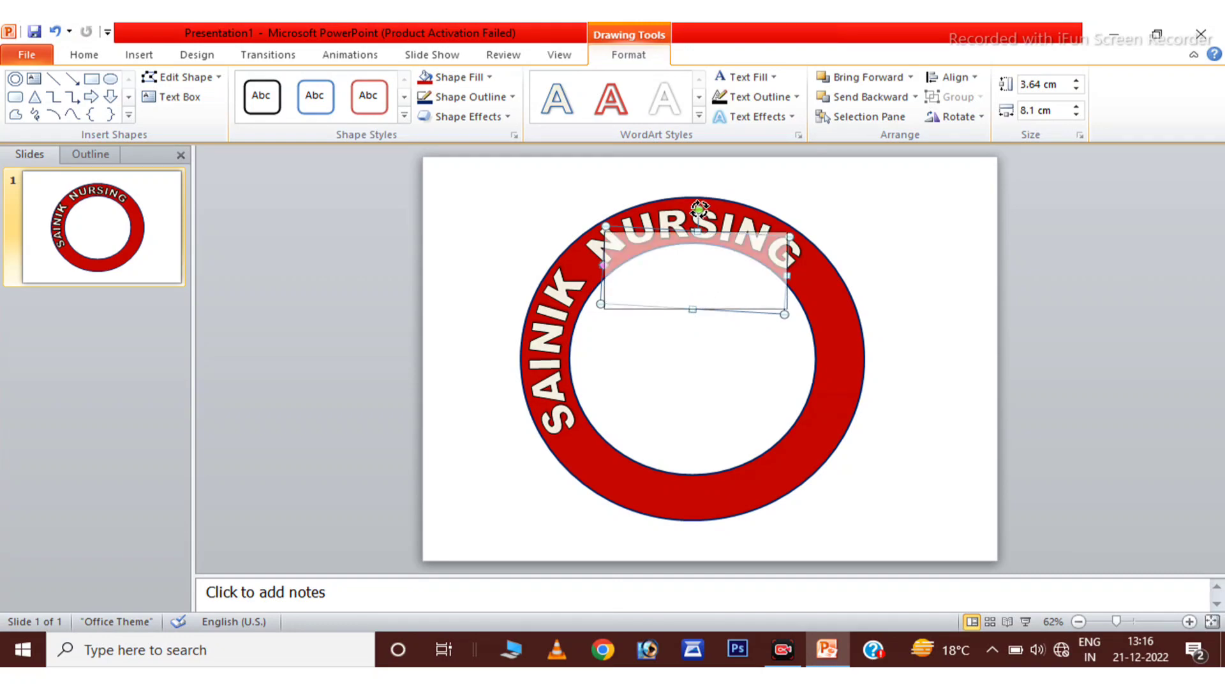
Tilt and nudge NURSING to sit on the ring's top, then make a copy of it
drag(702, 208, 699, 206)
key(Right)
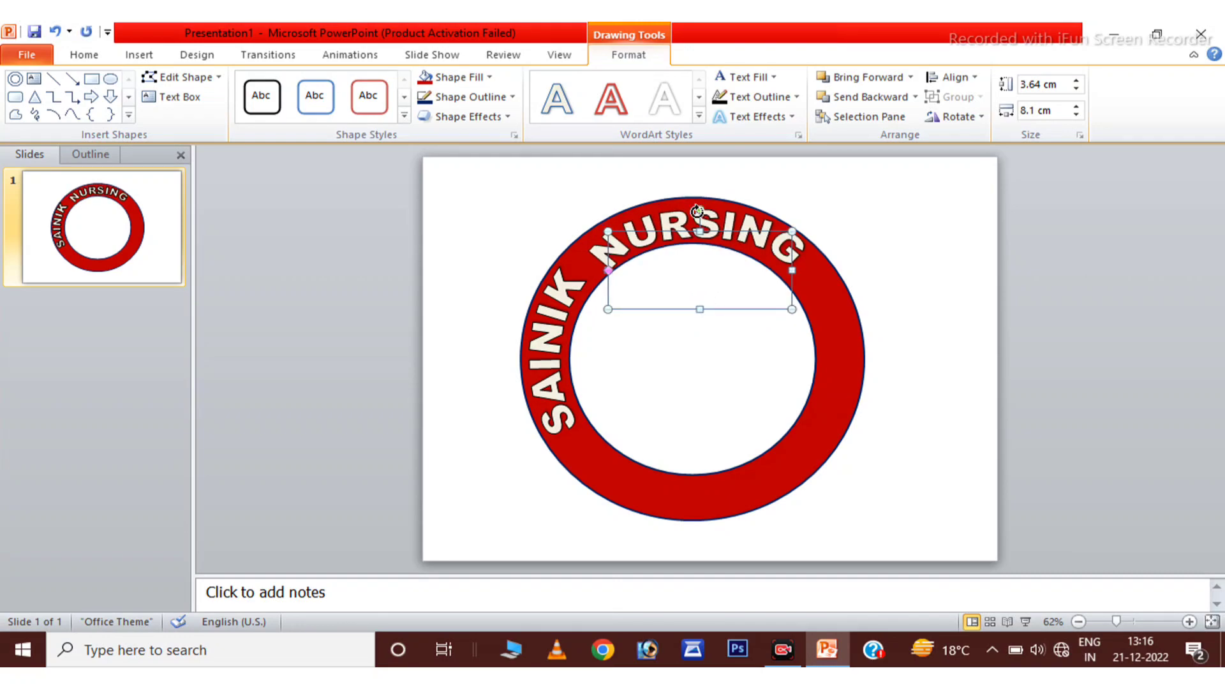
drag(698, 210, 701, 209)
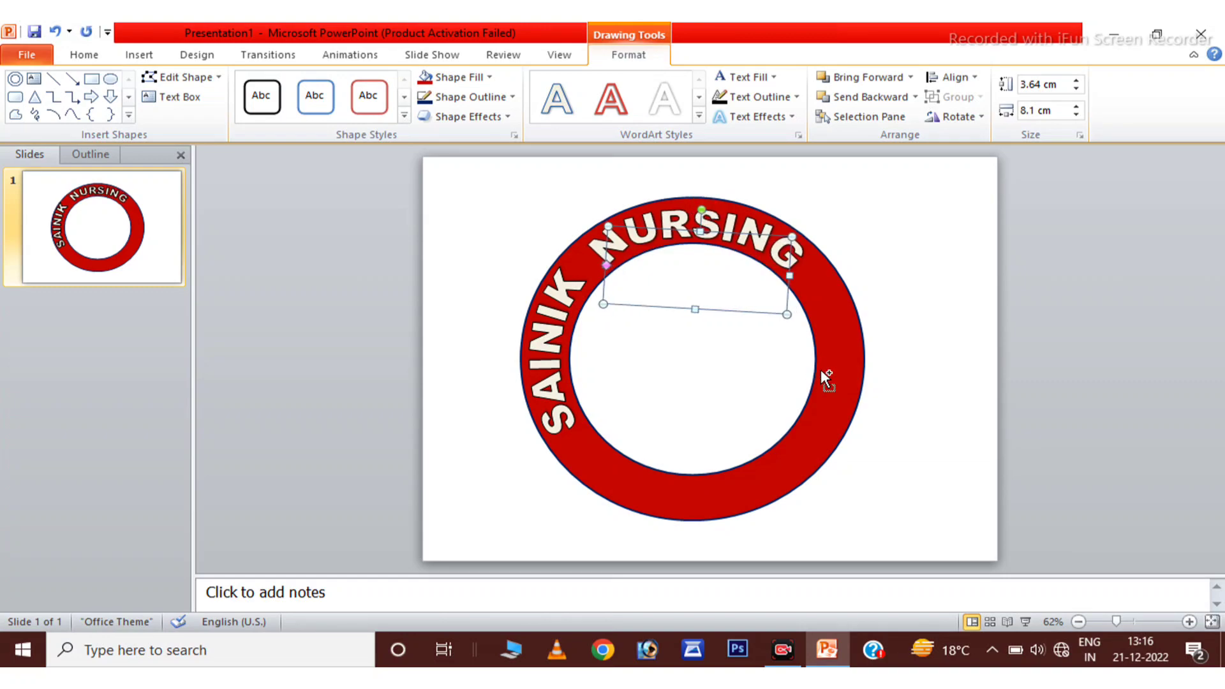
mouse_move(741, 311)
mouse_down()
mouse_move(826, 235)
mouse_move(830, 380)
mouse_up()
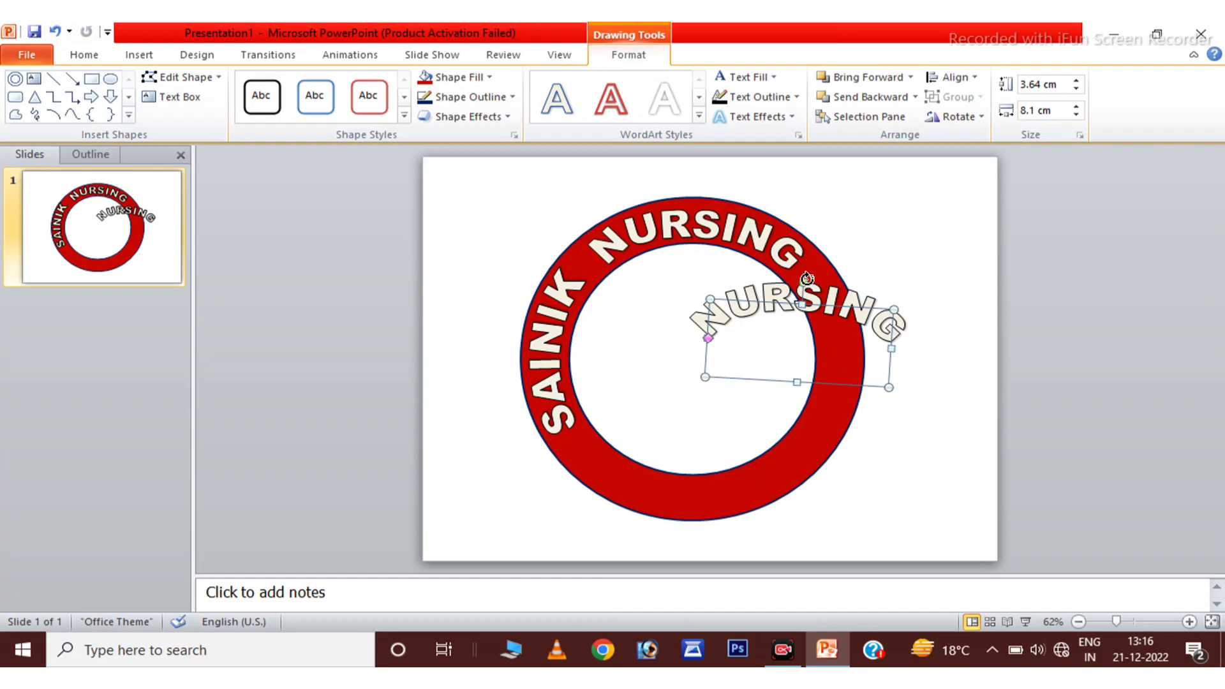
Rotate the copy down the ring's right side and change its text to SCHOOL
drag(803, 281, 842, 348)
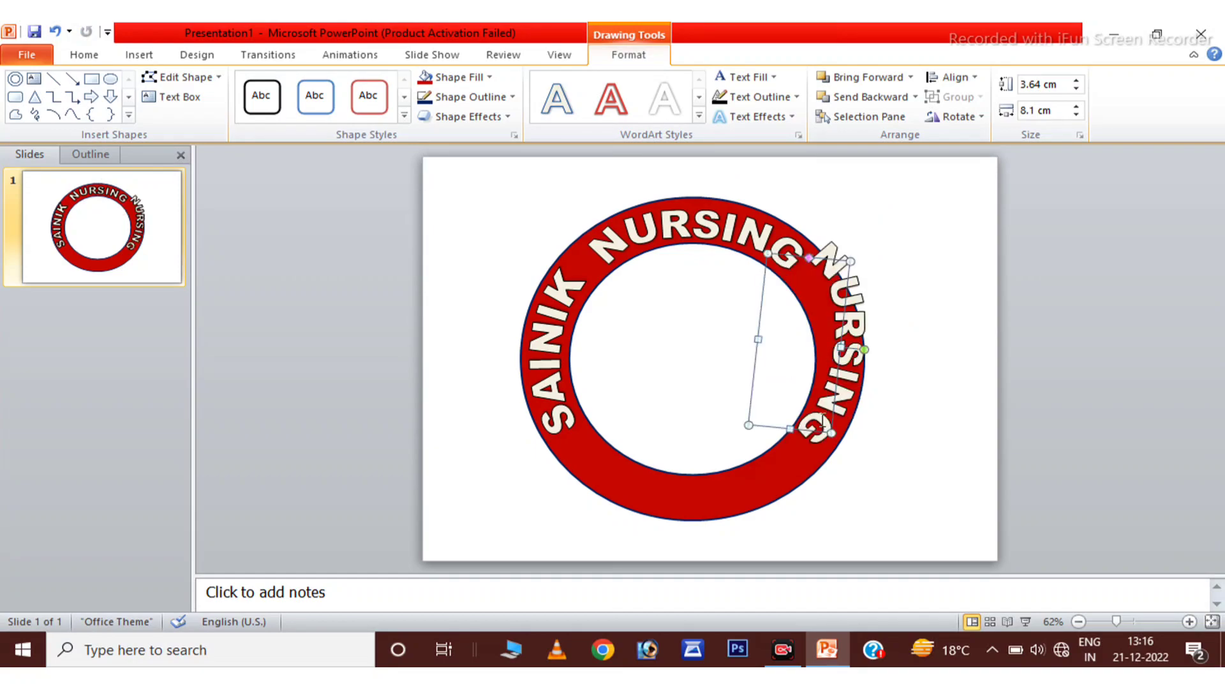
drag(808, 432, 807, 458)
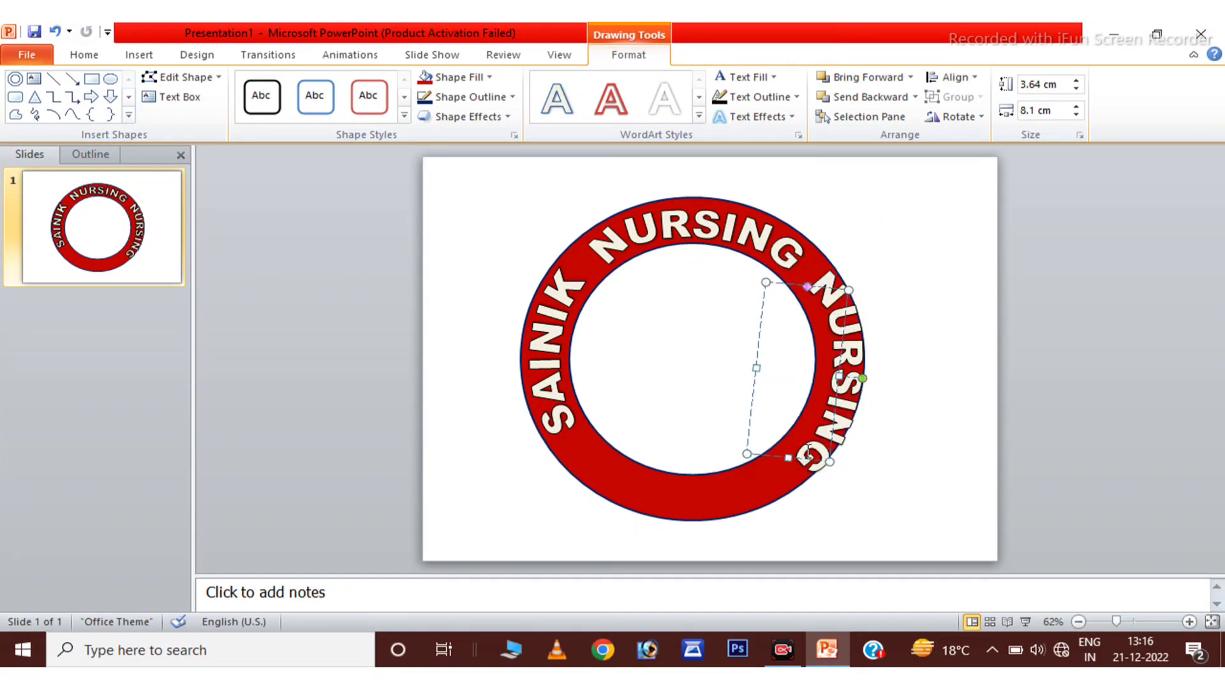
key(BackSpace)
key(BackSpace)
key(BackSpace)
key(BackSpace)
text(SCHO)
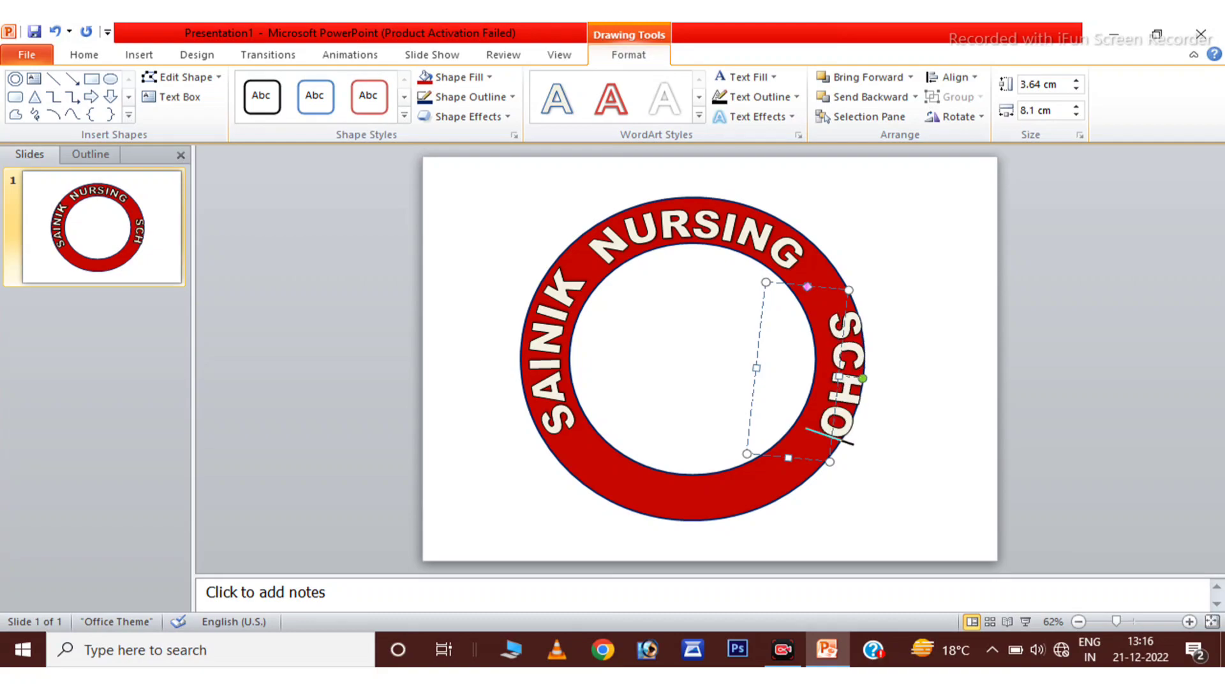
text(OL)
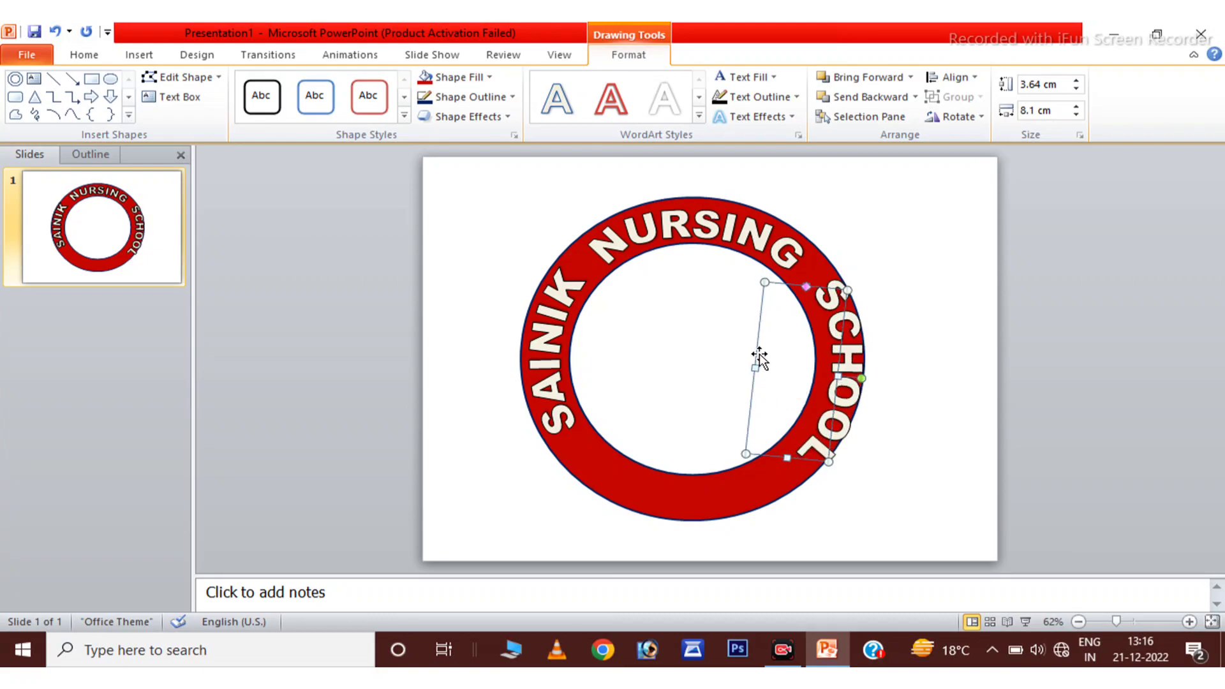
drag(771, 356, 760, 356)
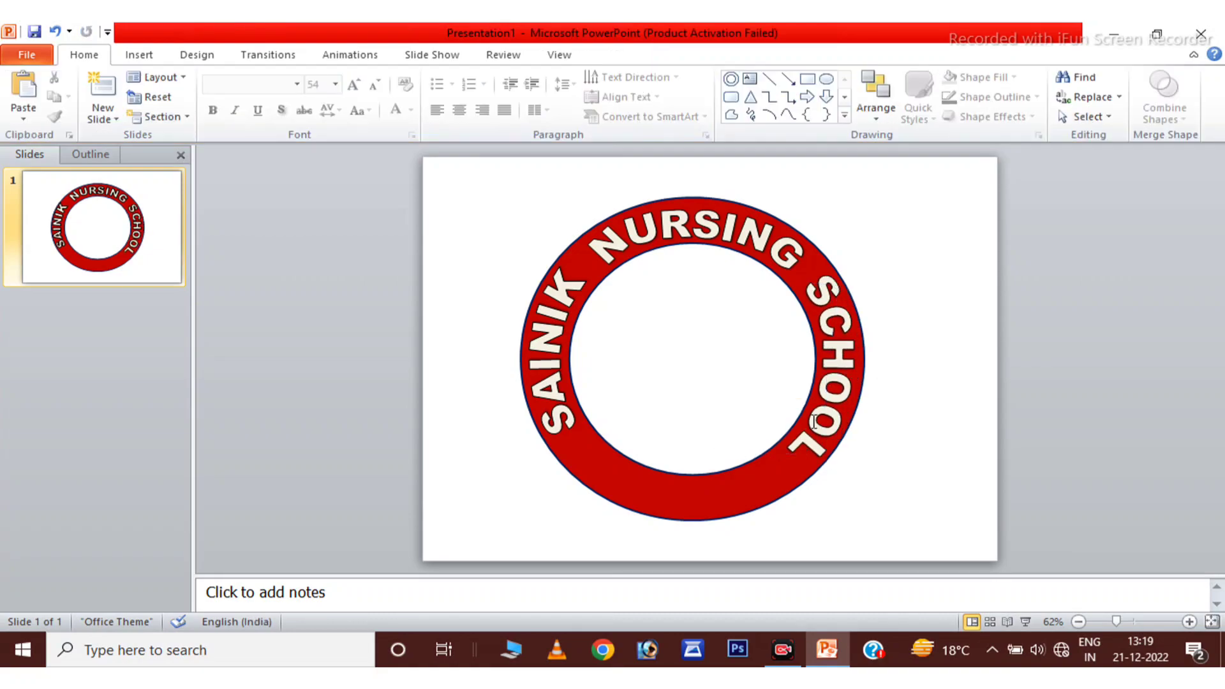
click(825, 321)
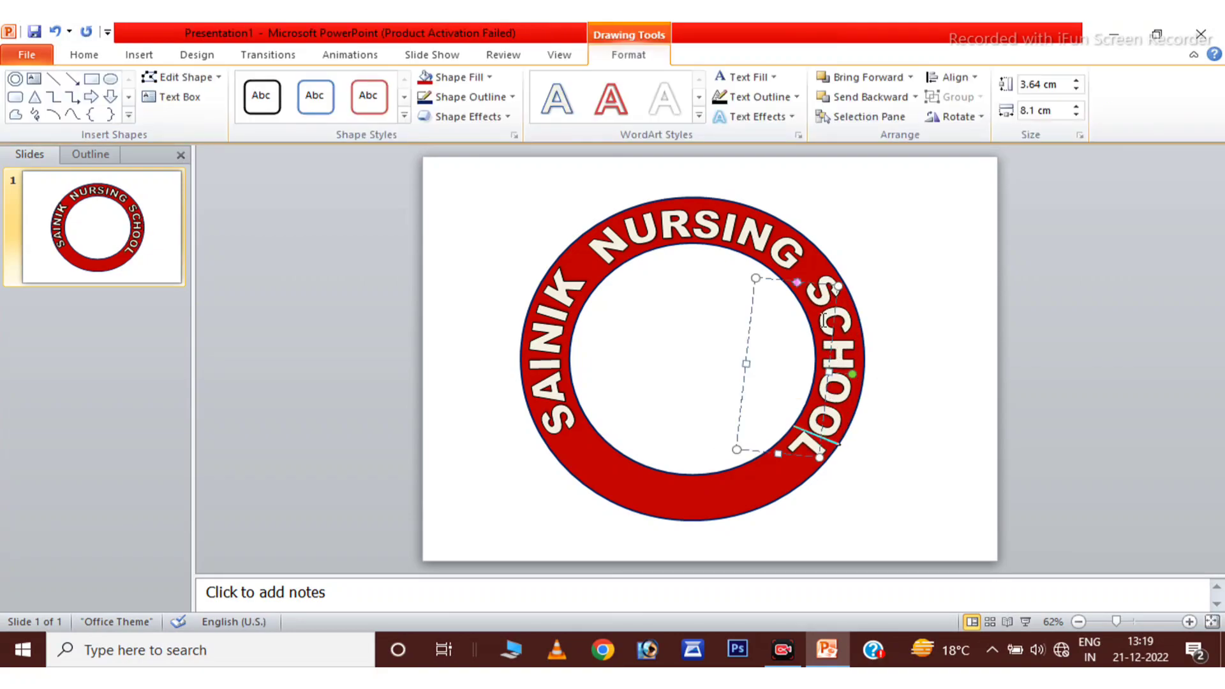
drag(818, 288, 812, 325)
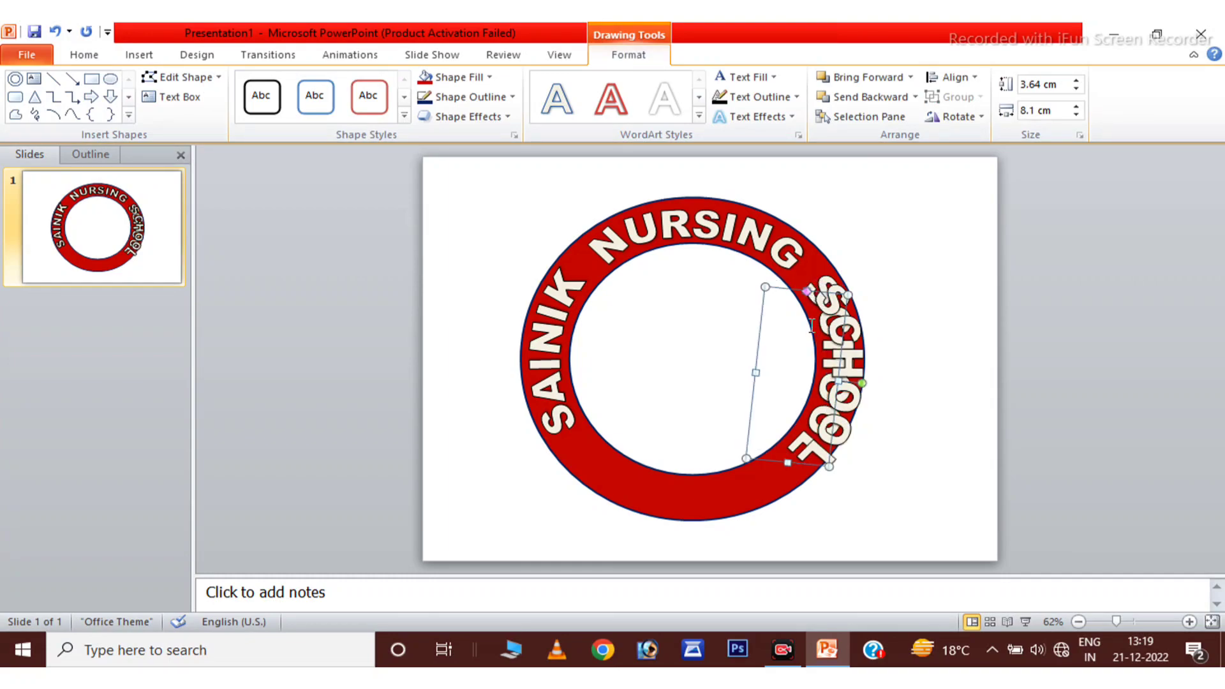
Level the SCHOOL copy toward the ring's bottom and replace its text with 'TAJOPUR MAU'
mouse_move(861, 385)
mouse_down()
mouse_move(788, 349)
mouse_move(664, 433)
mouse_move(645, 432)
mouse_up()
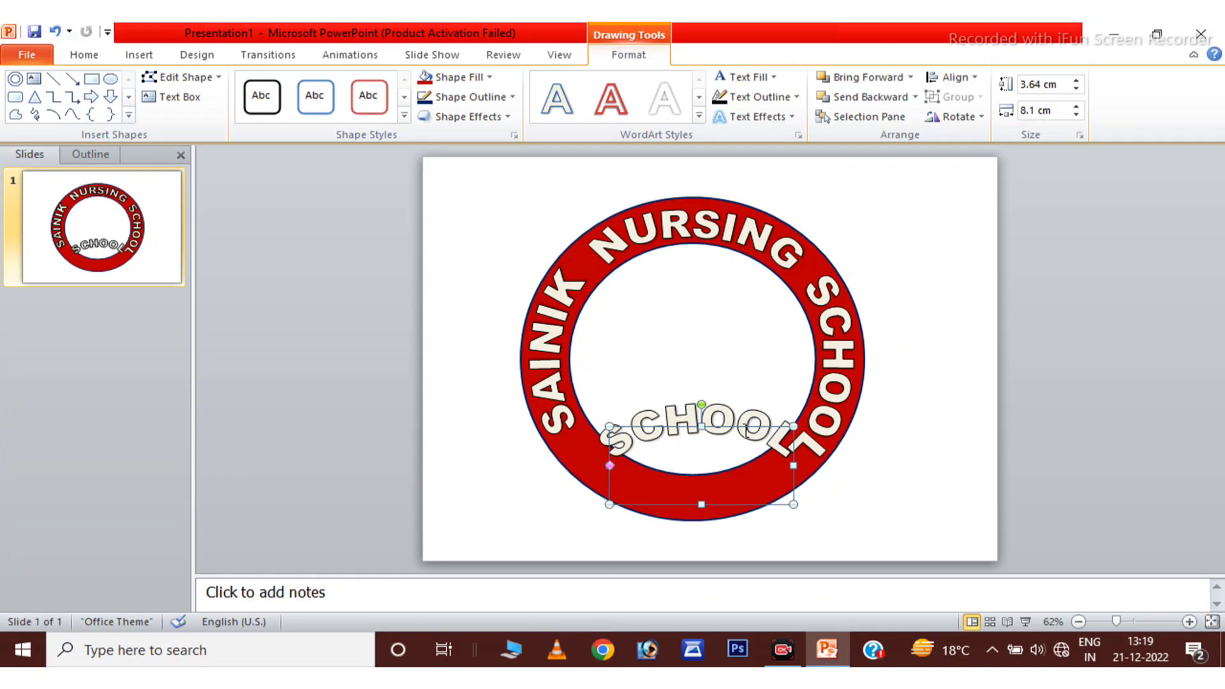
click(747, 430)
drag(780, 438, 648, 443)
key(Delete)
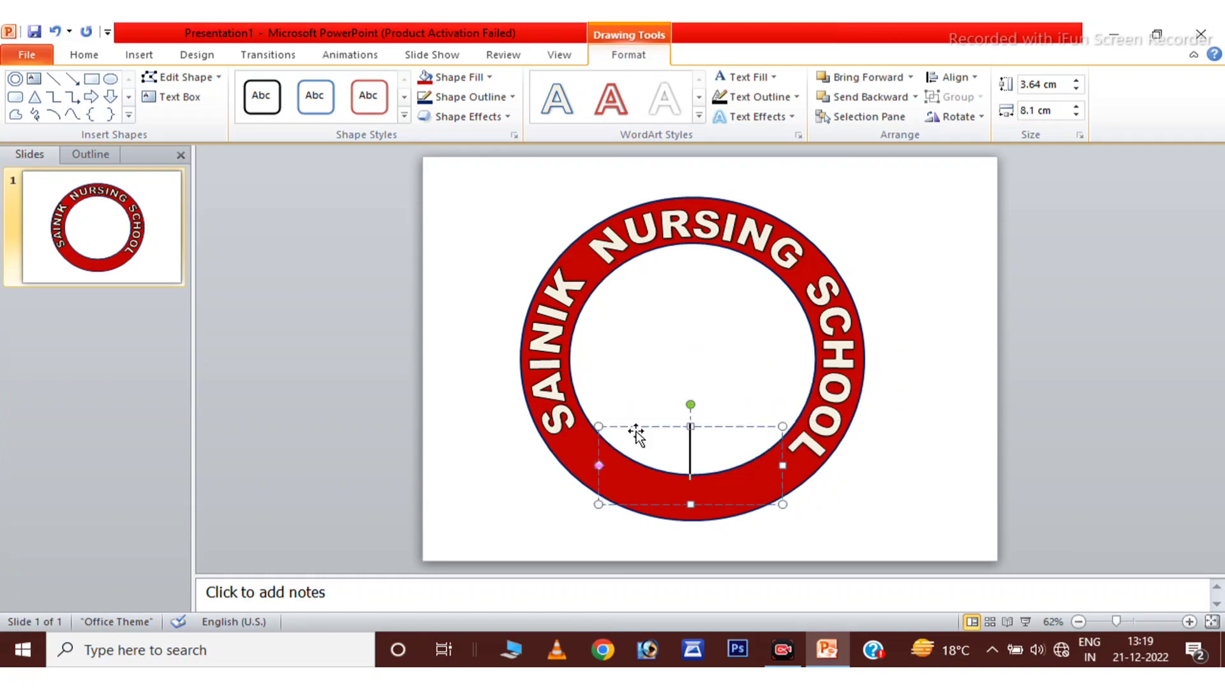
text(TAJOPUR)
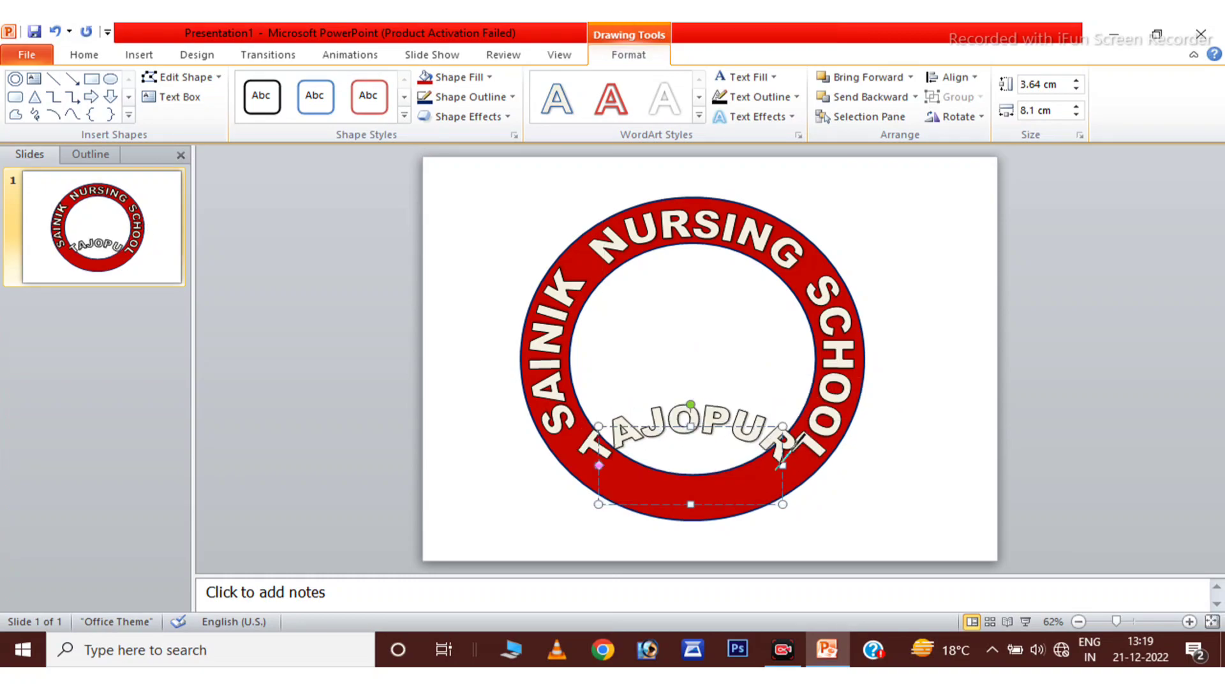
text( MAU)
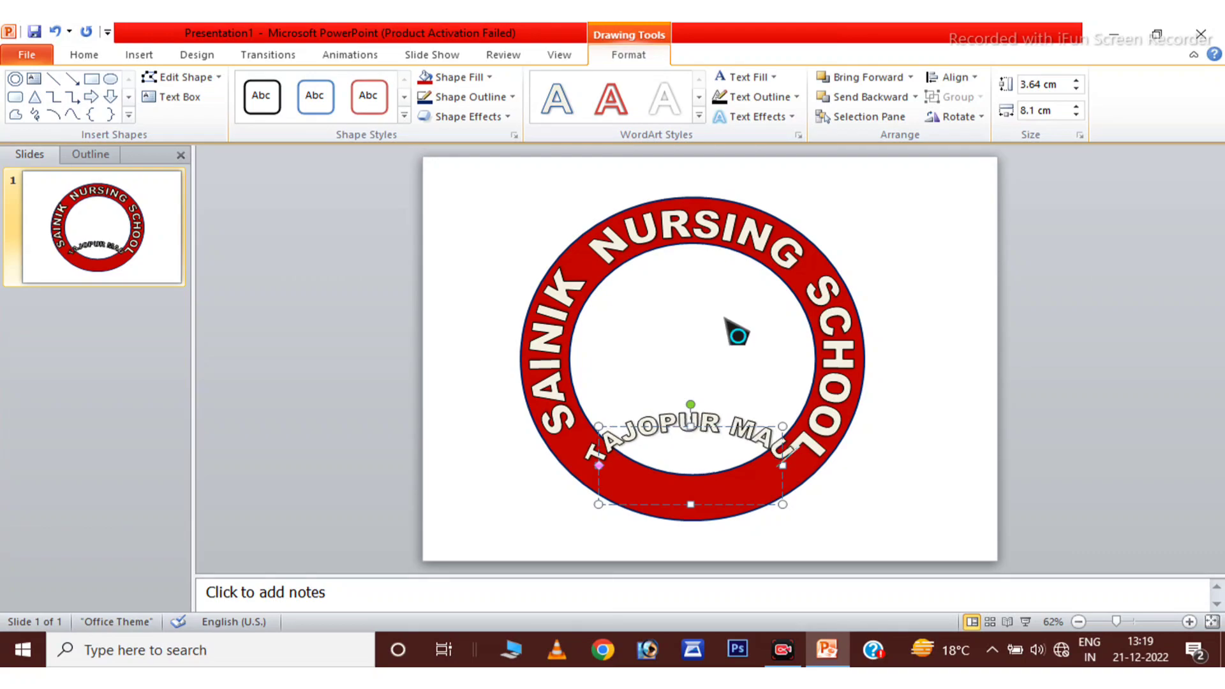
Apply the Arch Down transform and fit TAJOPUR MAU into the ring's bottom in a 4 cm box
click(780, 118)
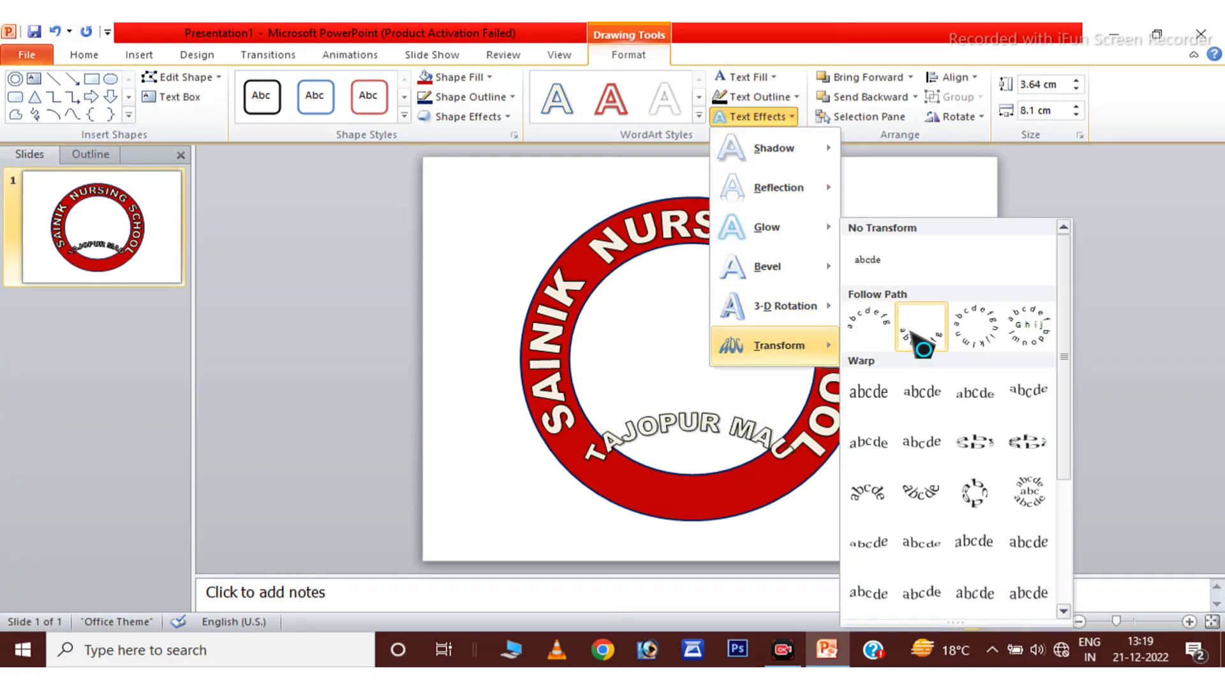
click(900, 339)
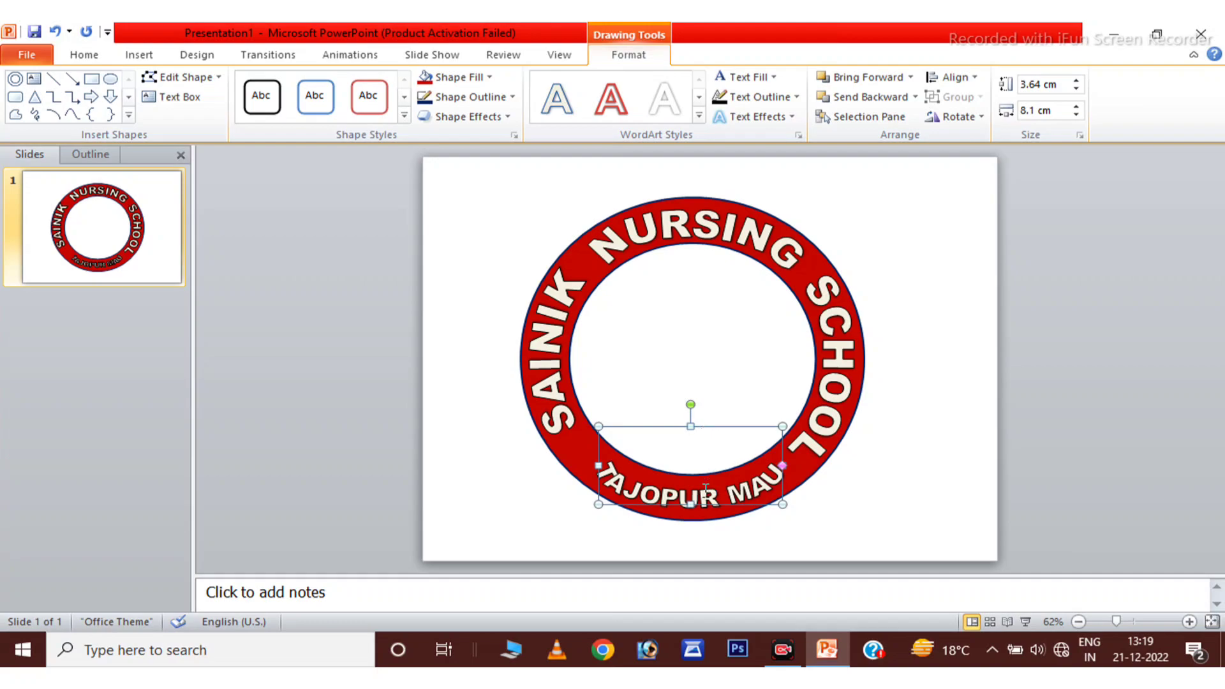
mouse_move(691, 504)
mouse_down()
mouse_move(691, 491)
mouse_move(694, 527)
mouse_up()
drag(693, 463, 696, 432)
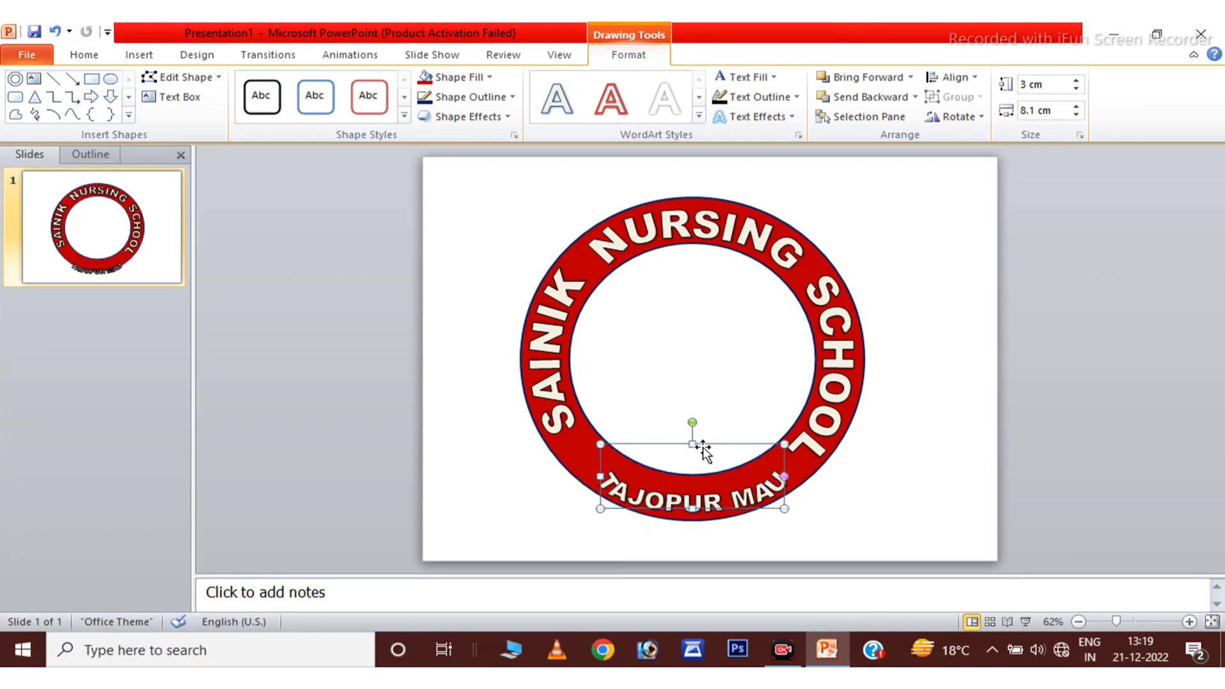
mouse_move(691, 500)
mouse_down()
mouse_move(691, 520)
mouse_move(680, 484)
mouse_up()
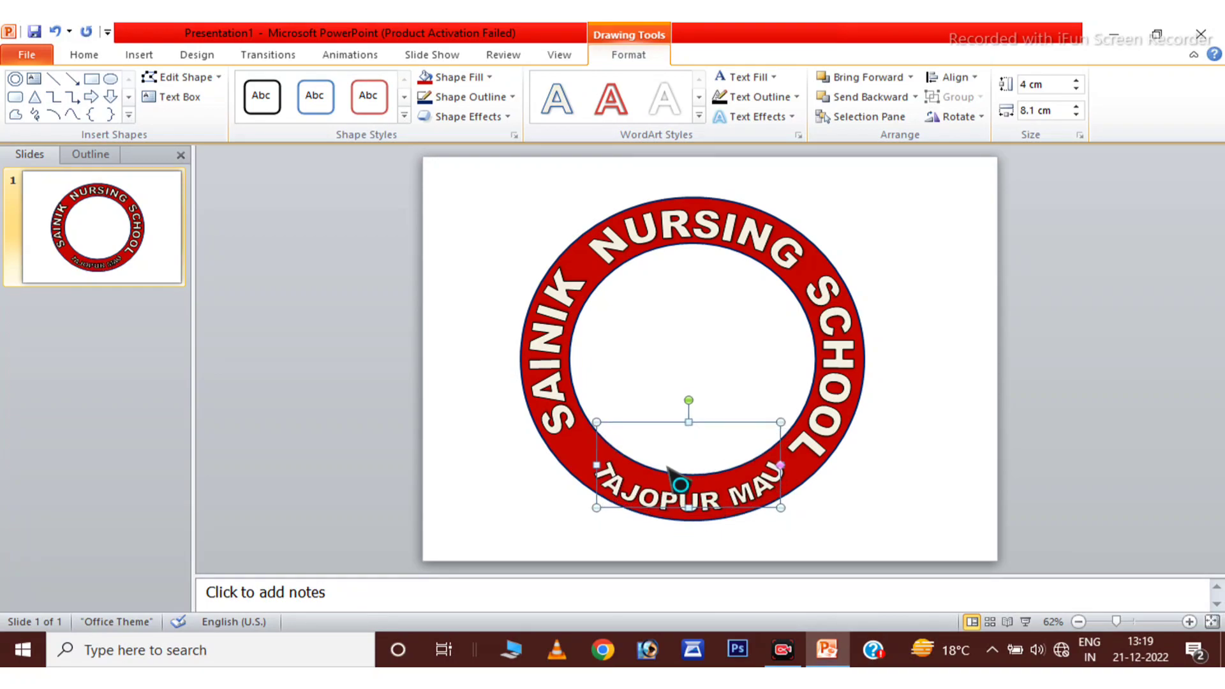
Adjust TAJOPUR MAU's curvature and rotation so it sits level and centred at the ring's bottom
scroll(761, 481, up, 5)
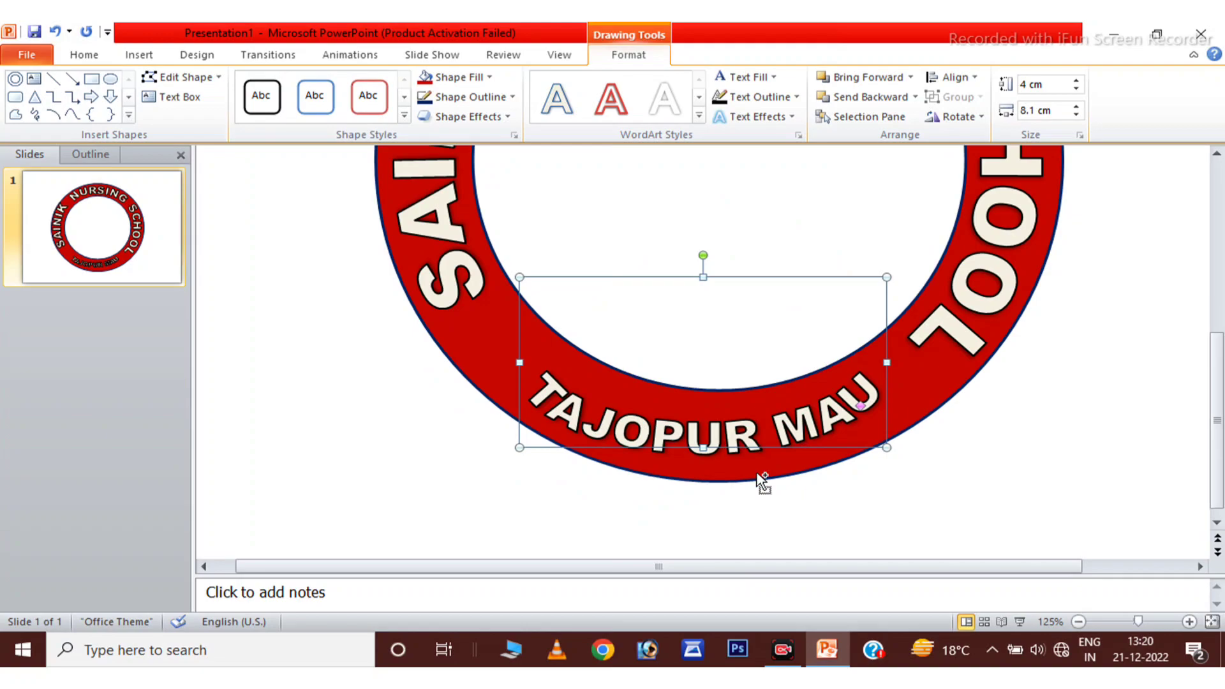
drag(861, 408, 828, 425)
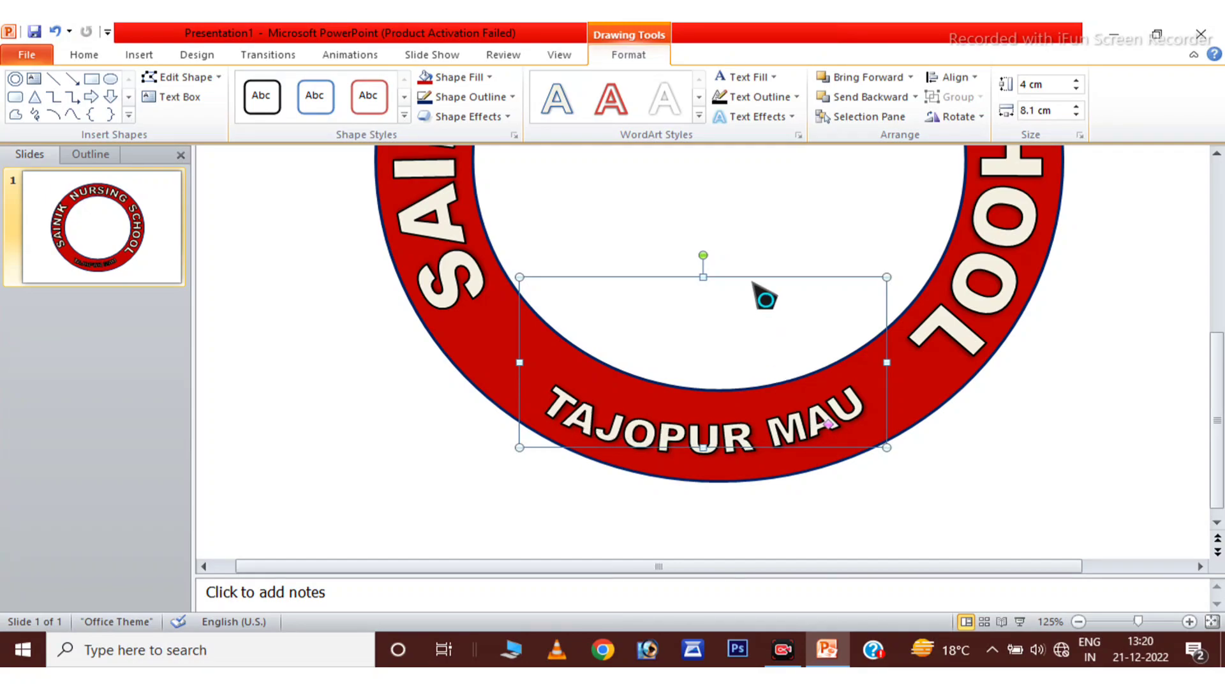
drag(703, 255, 714, 261)
key(ctrl+z)
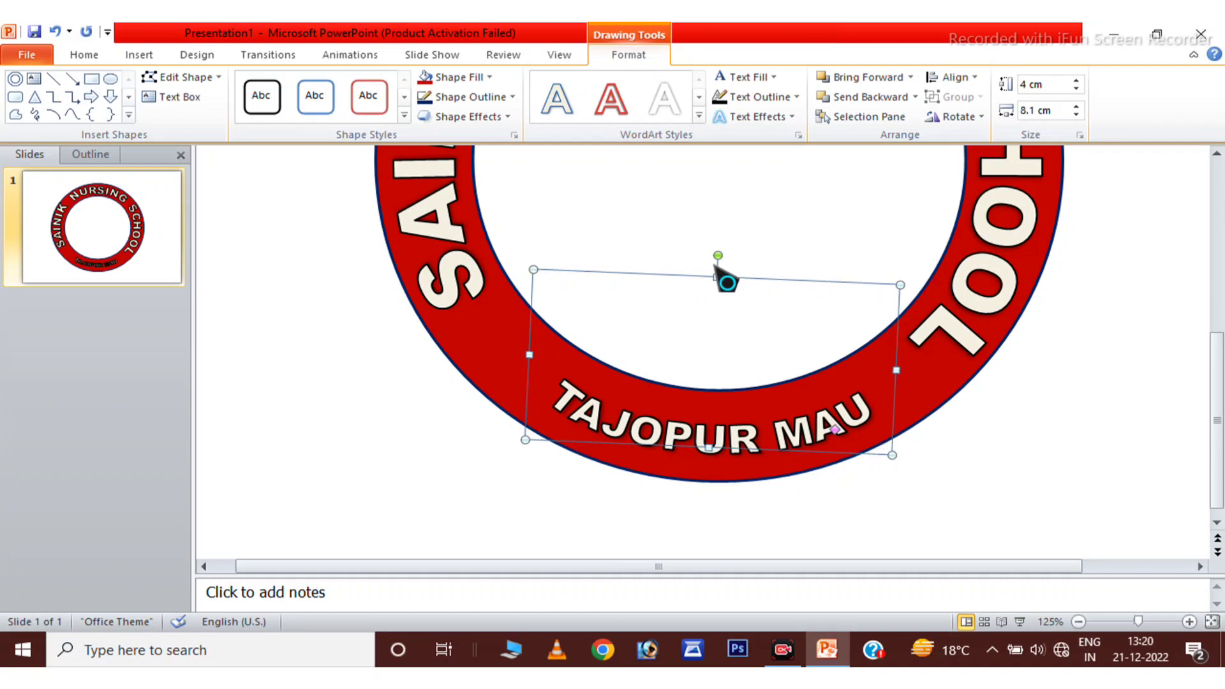
drag(727, 281, 726, 282)
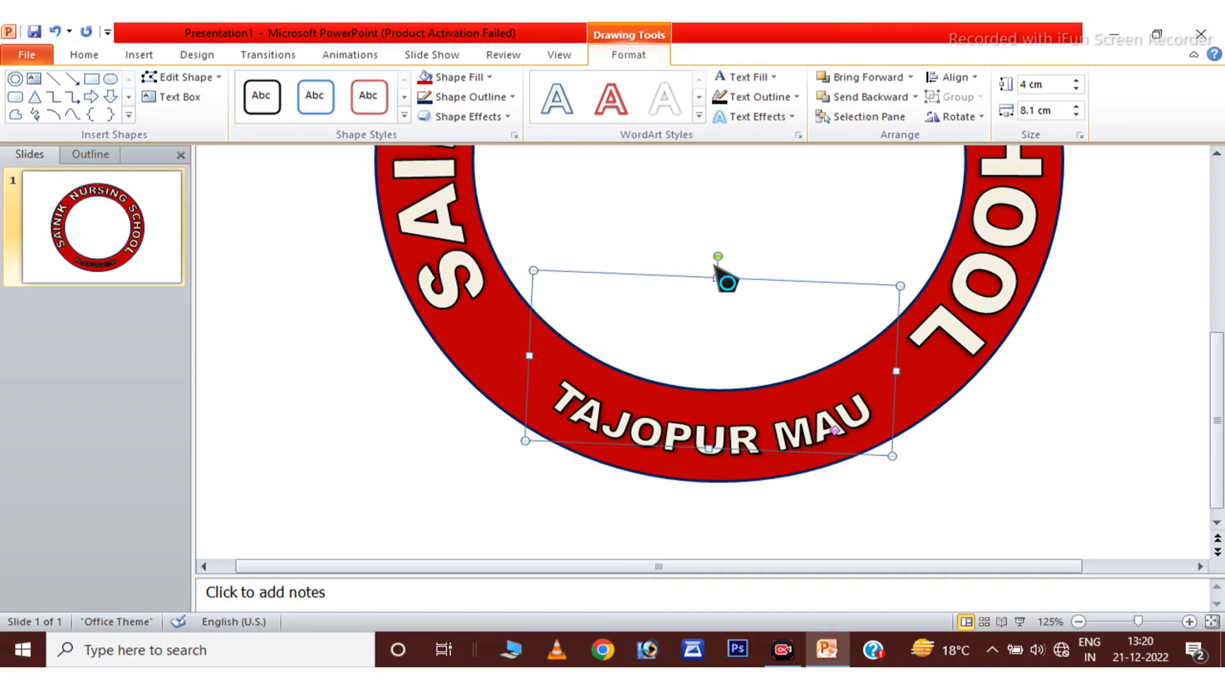
click(977, 492)
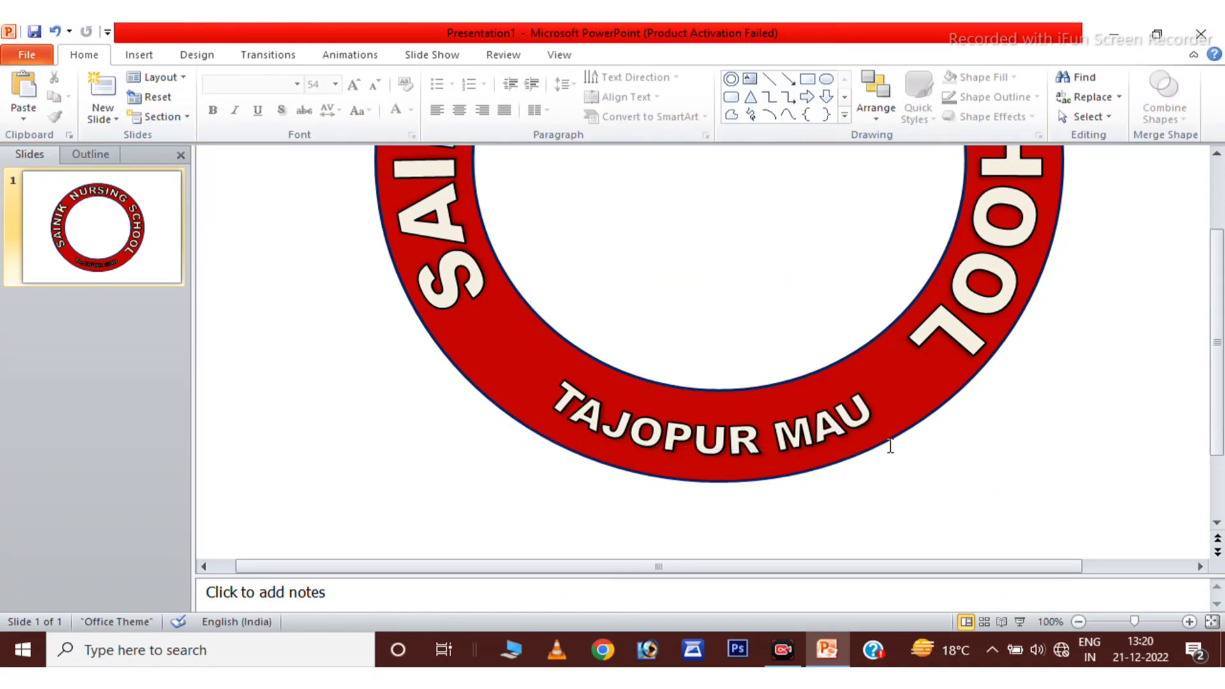
ctrl+scroll(891, 446, down, 6)
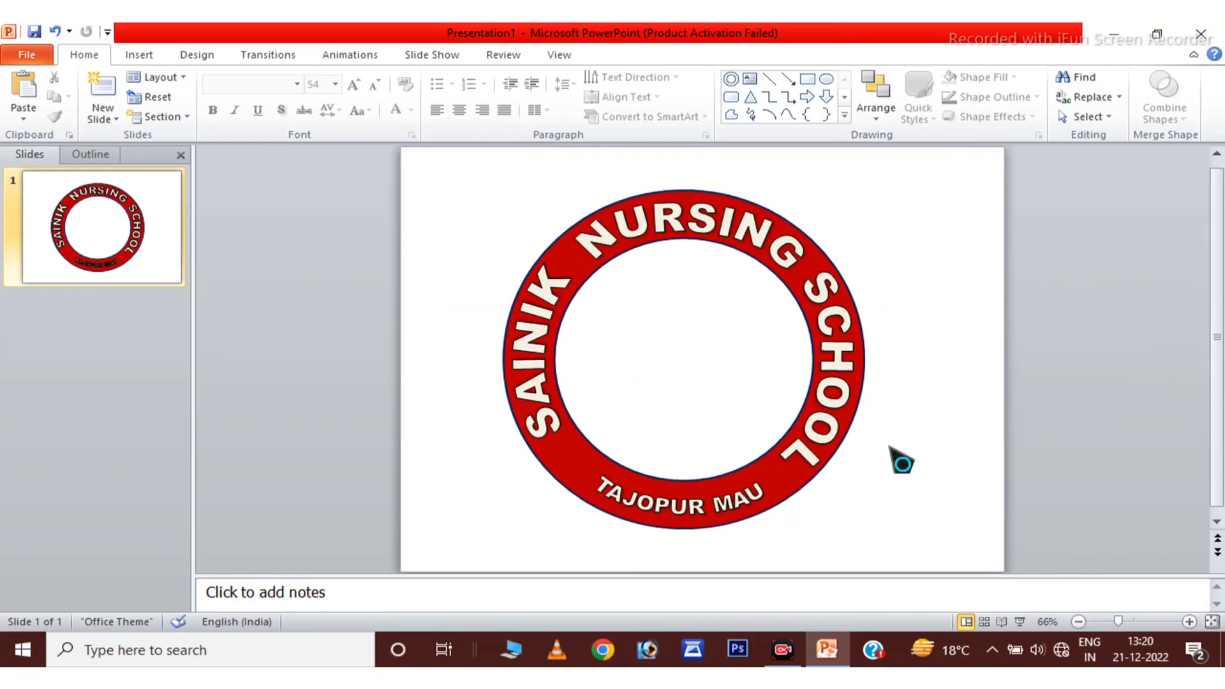
Draw an 11.6 cm oval circle and centre it in the ring's hollow
click(139, 55)
click(265, 109)
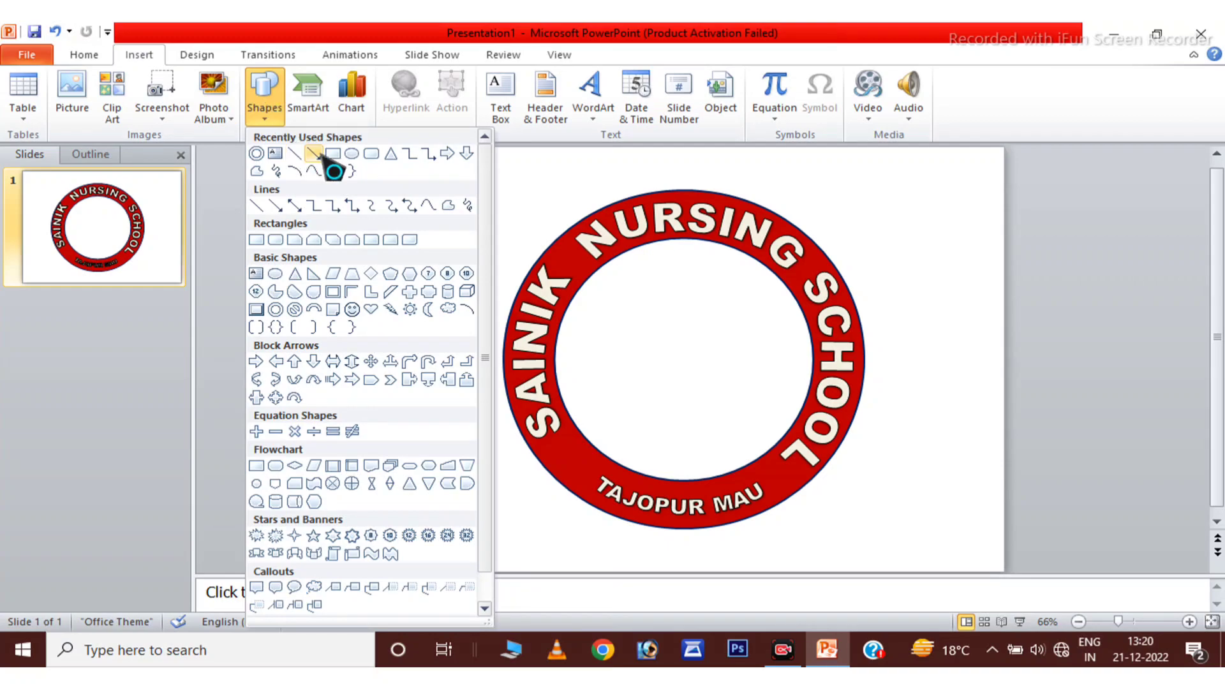
click(359, 156)
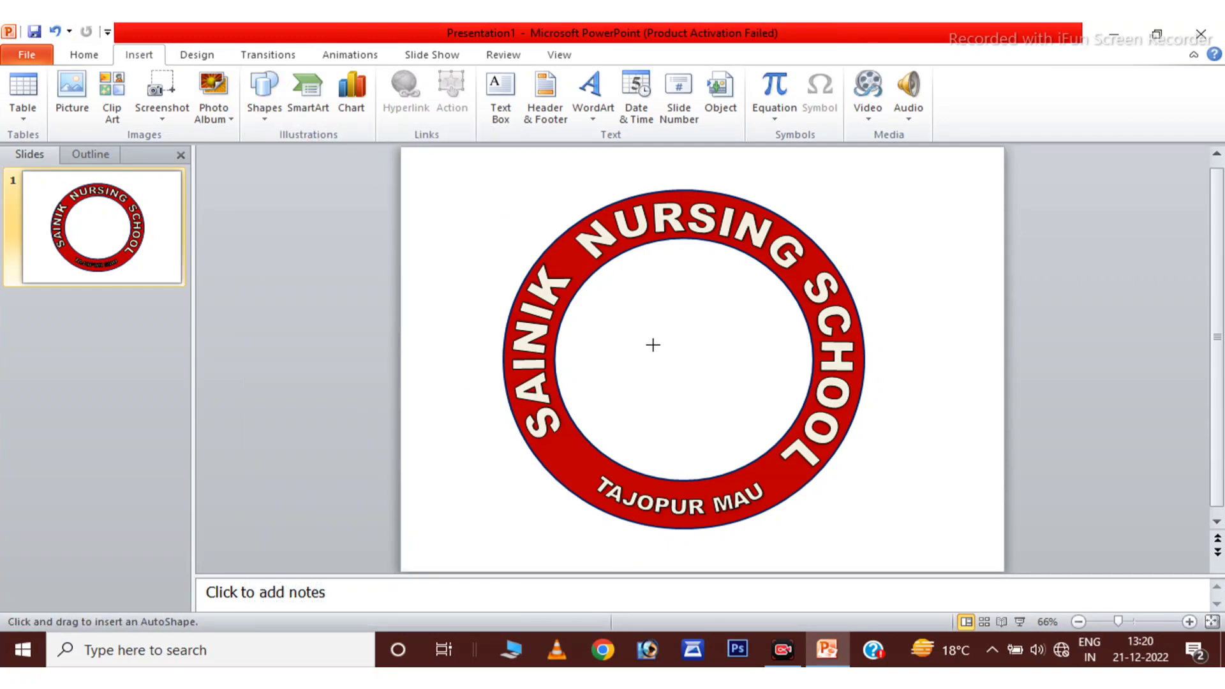
drag(653, 345, 738, 455)
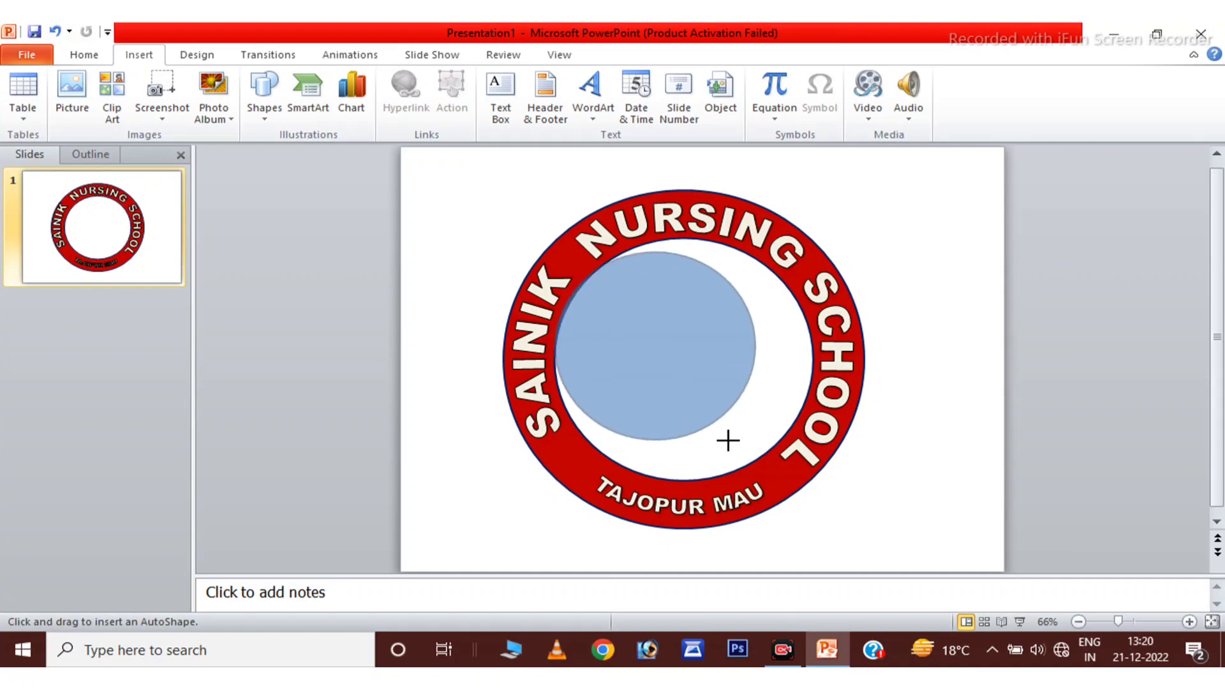
drag(738, 455, 793, 476)
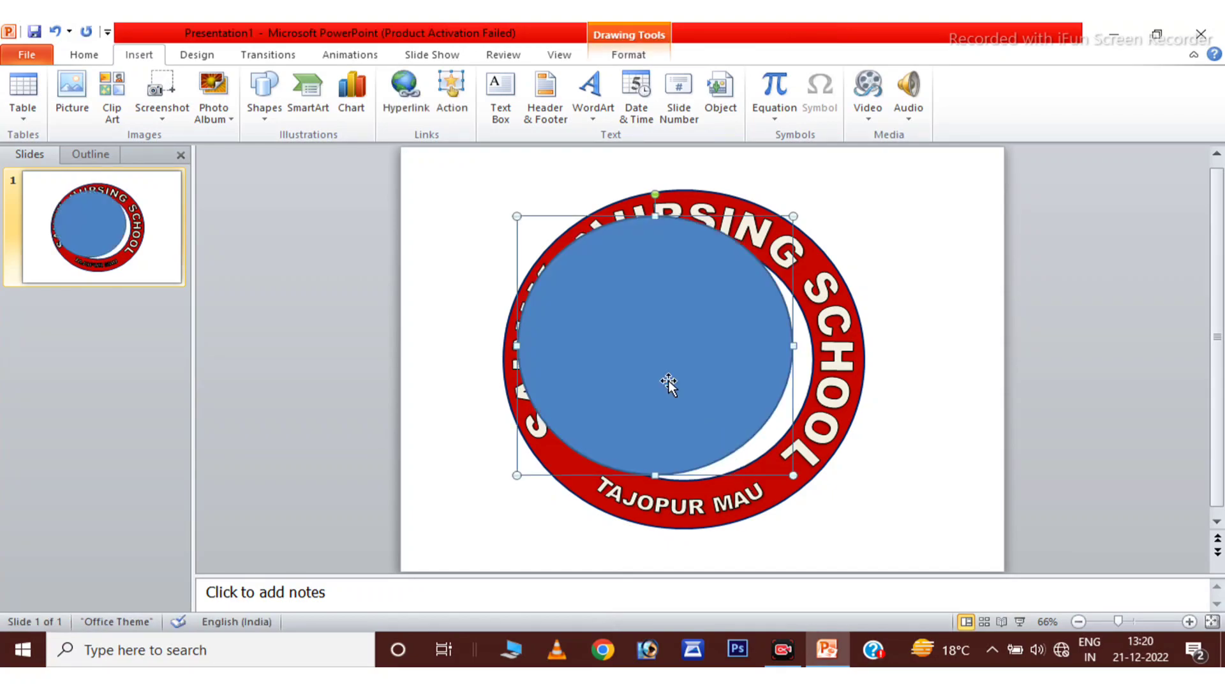
drag(671, 374, 687, 394)
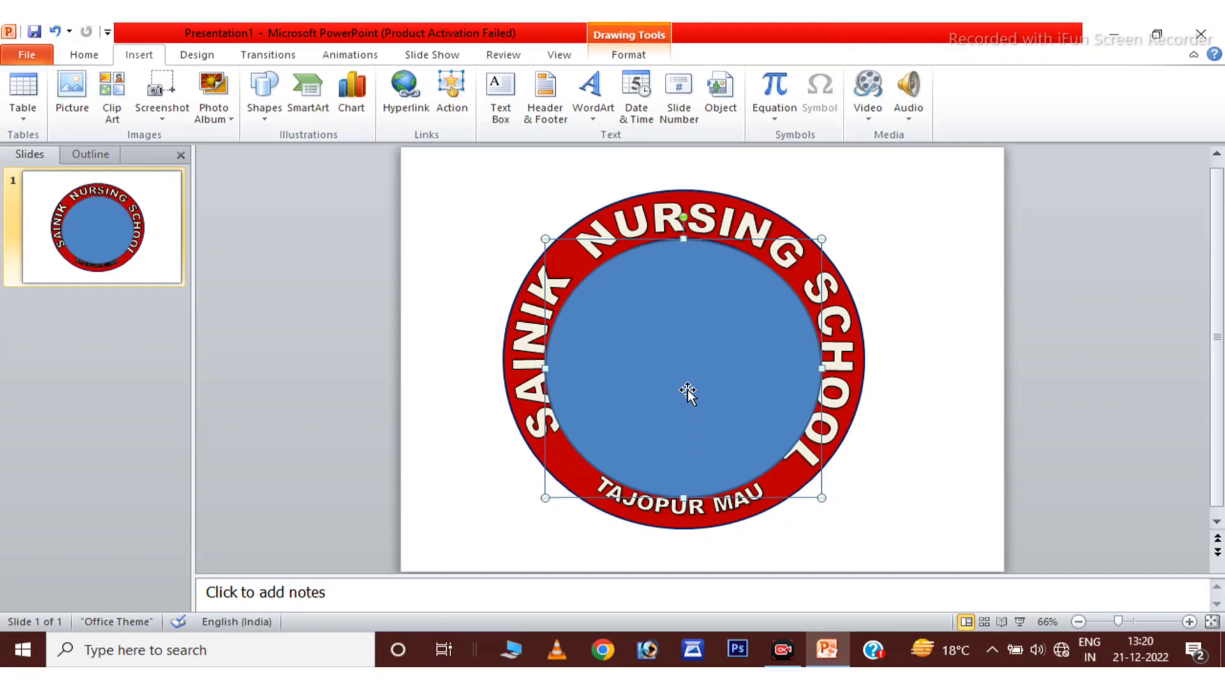
key(Up)
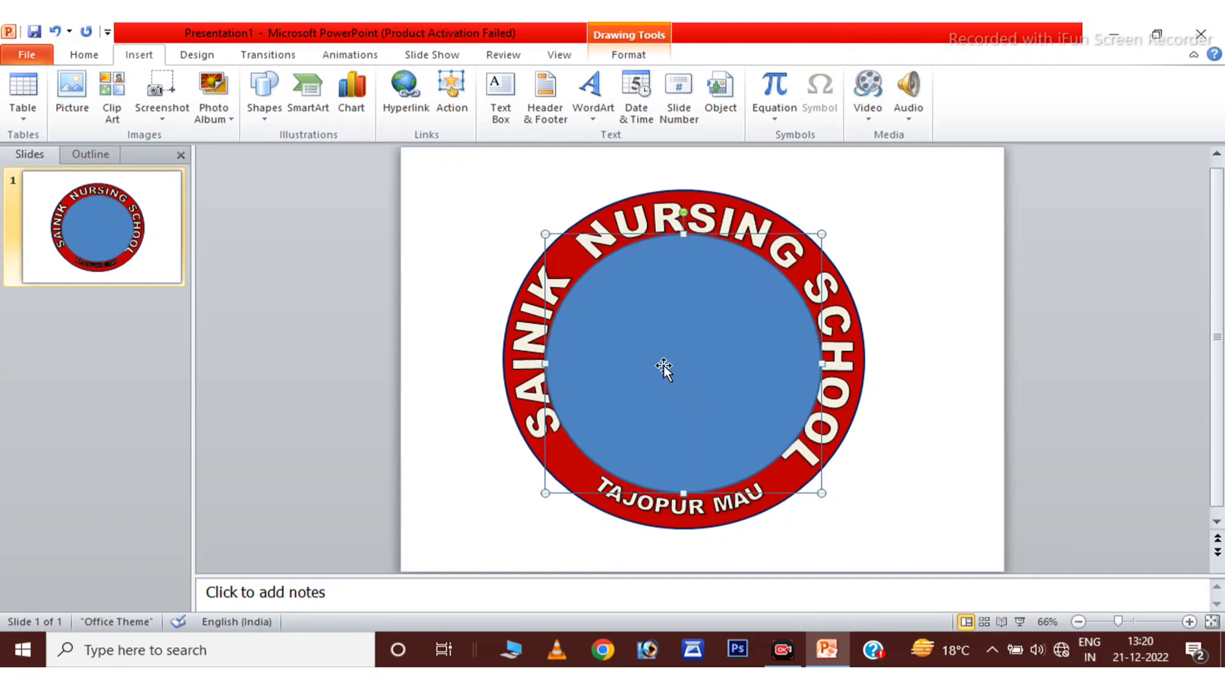
click(630, 56)
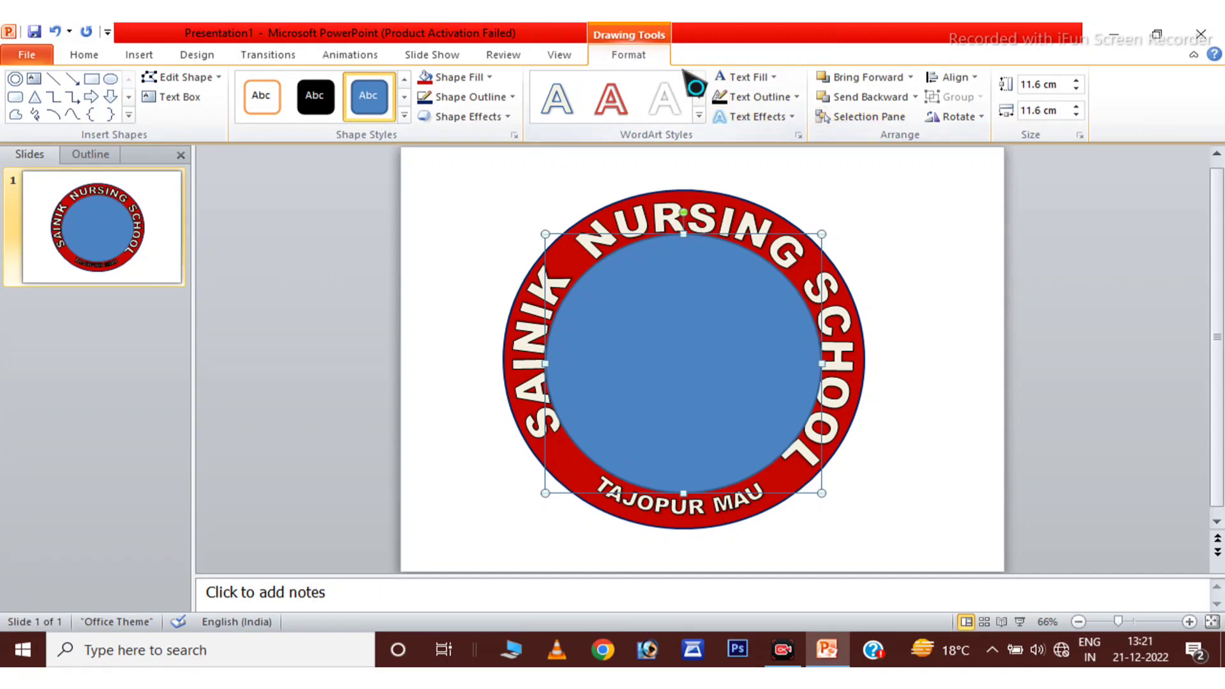
Send the blue centre circle to the back and fill it with the 'images (1)' tricolour picture
click(915, 97)
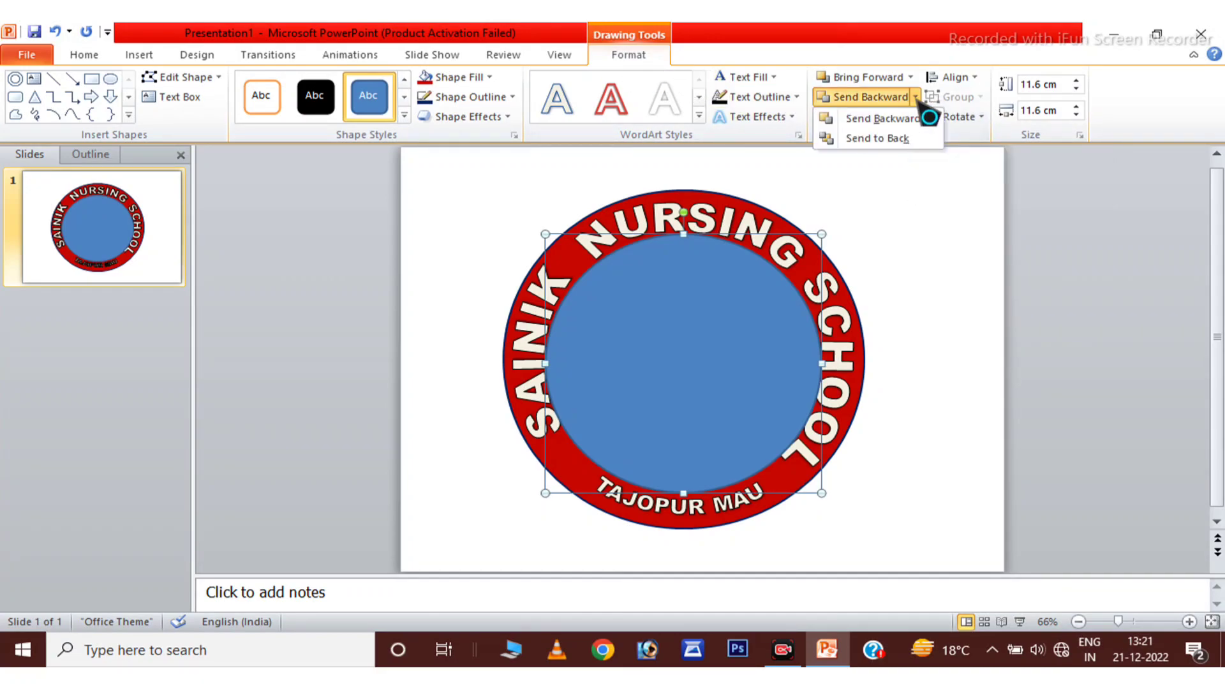
click(896, 138)
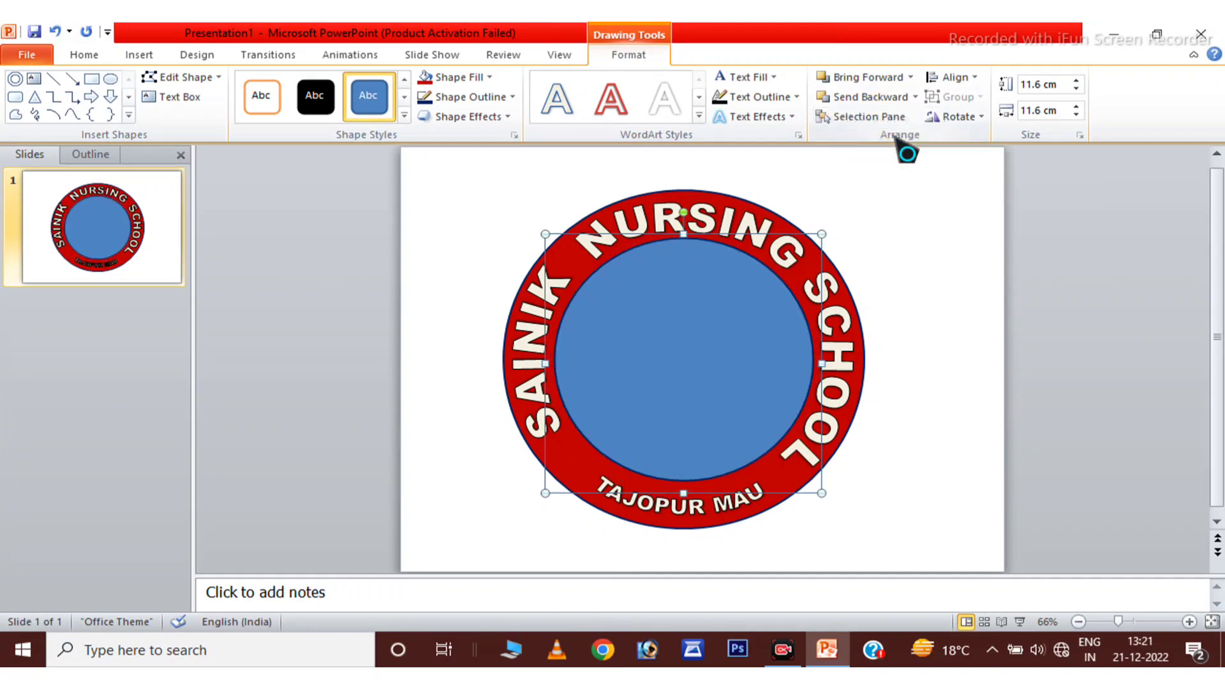
click(479, 77)
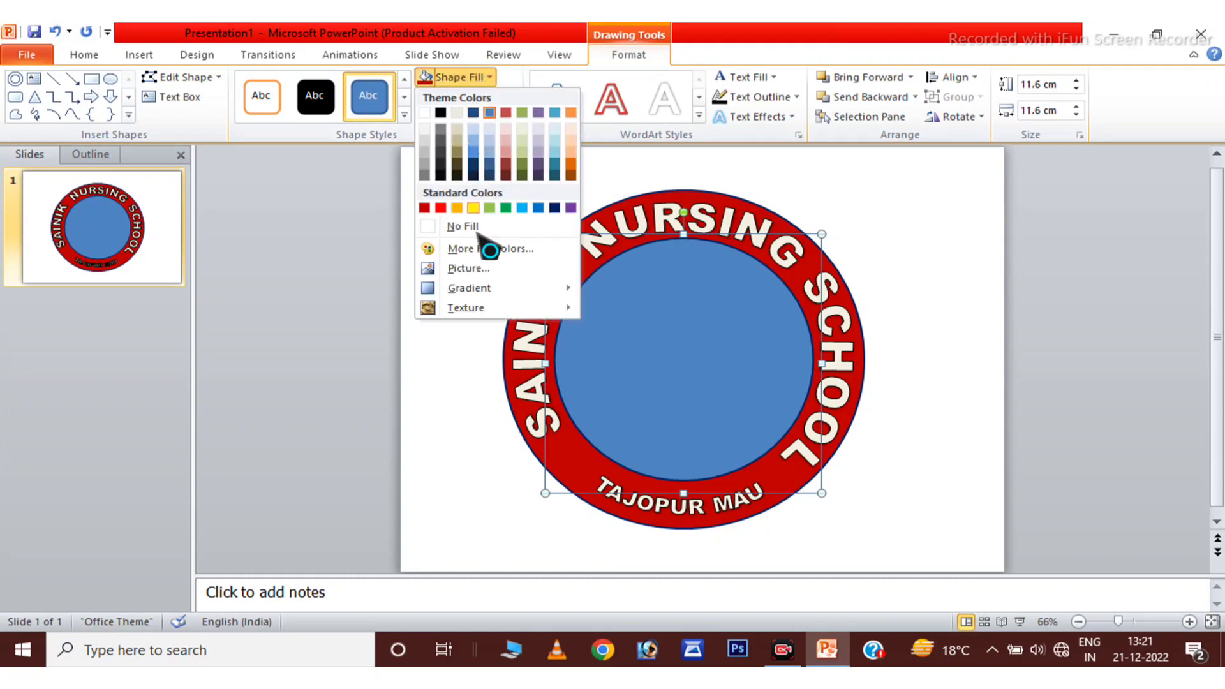
click(477, 276)
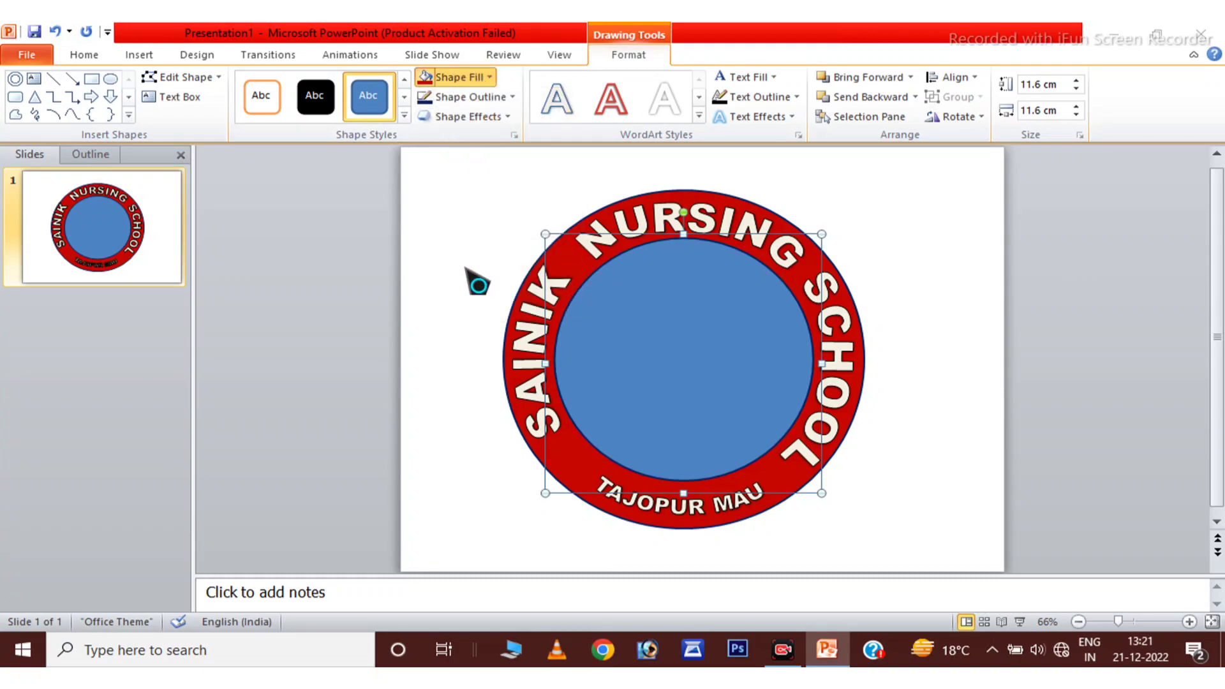
click(555, 197)
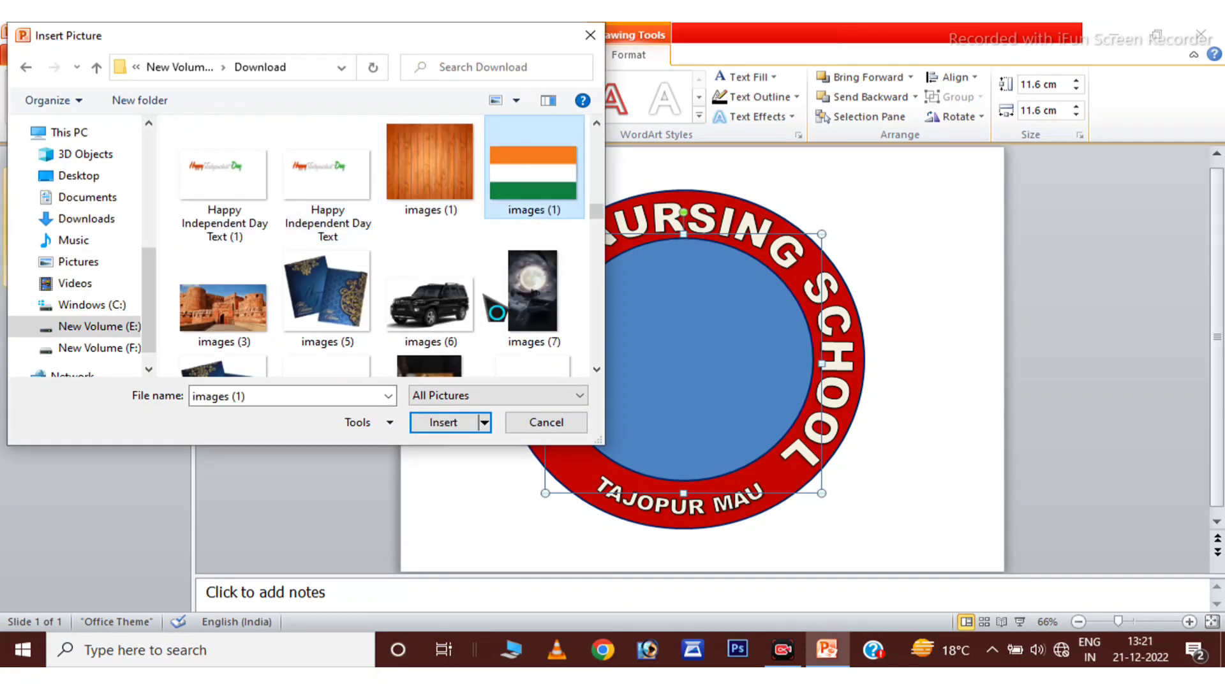
click(440, 422)
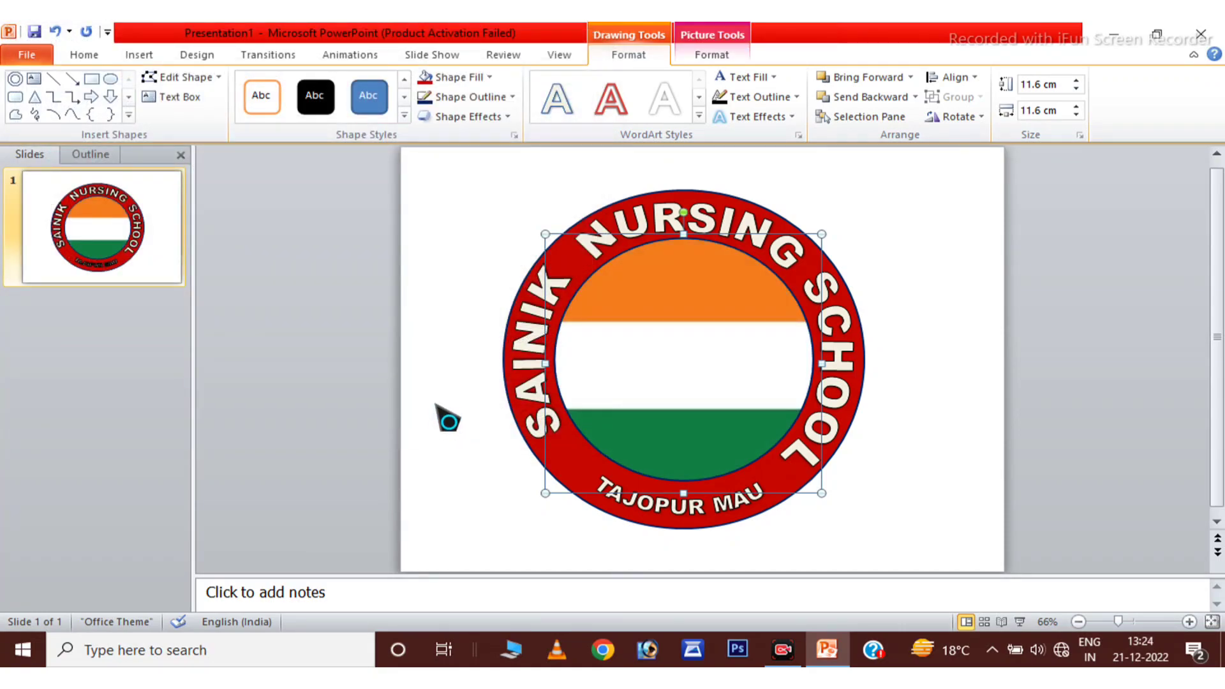
click(139, 55)
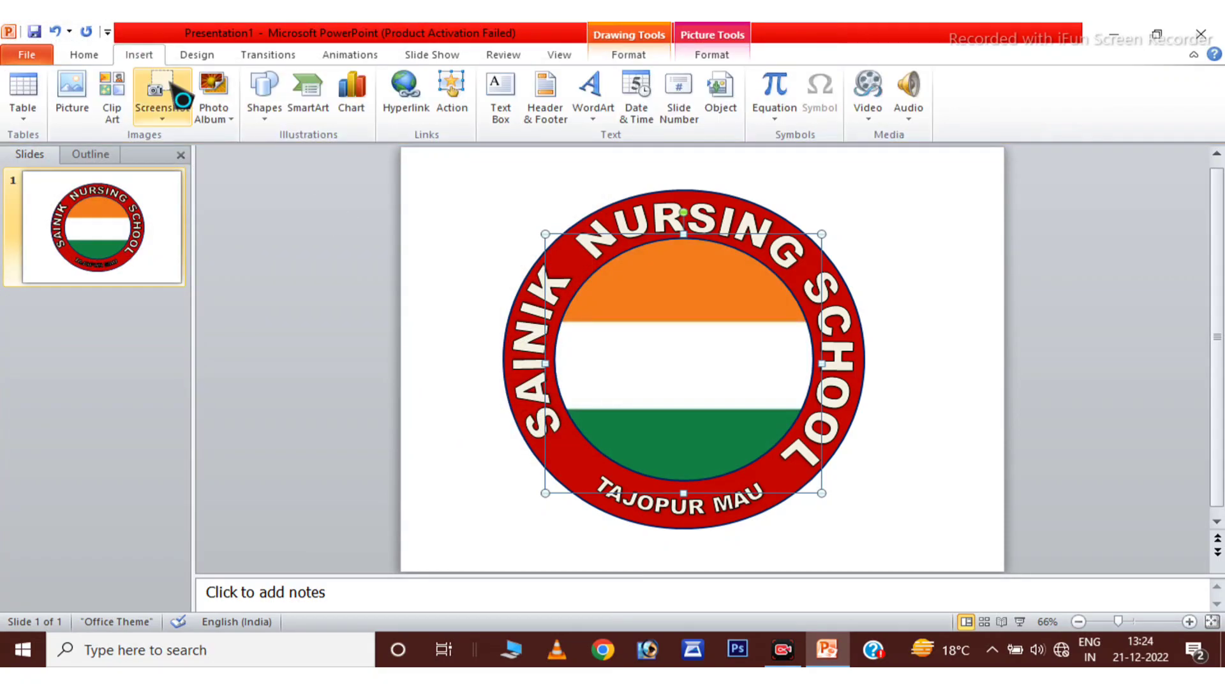
Insert the caduceus medical logo picture onto the slide
click(89, 110)
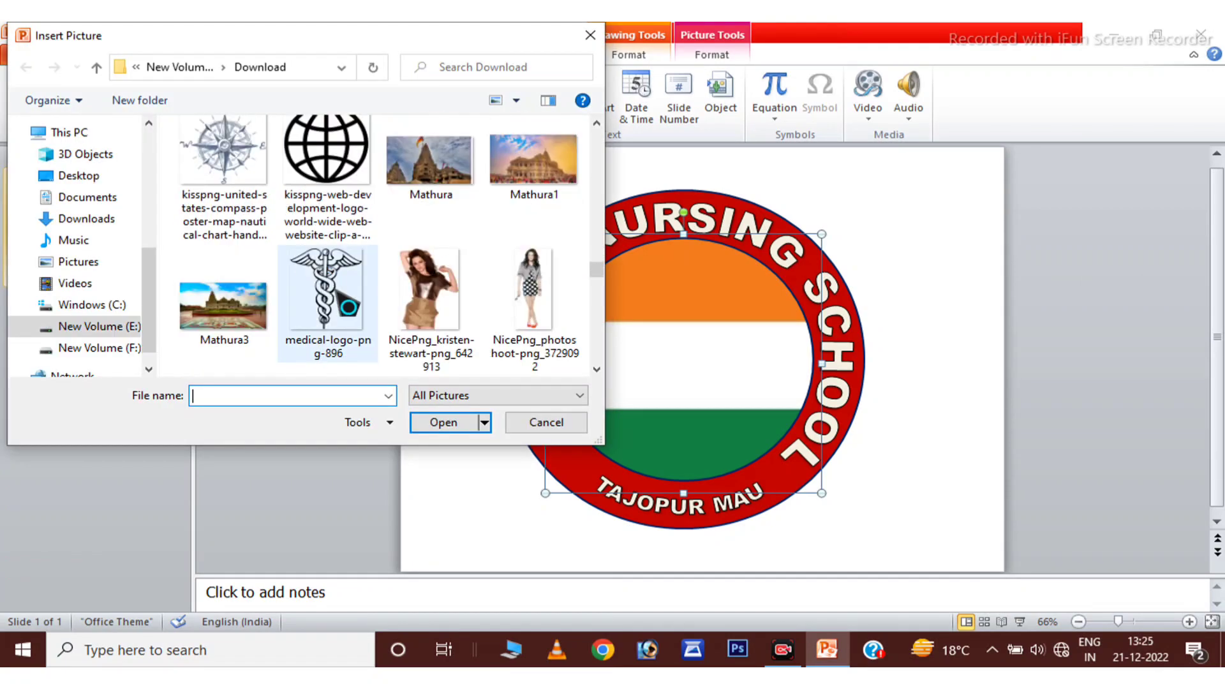
click(326, 293)
click(456, 424)
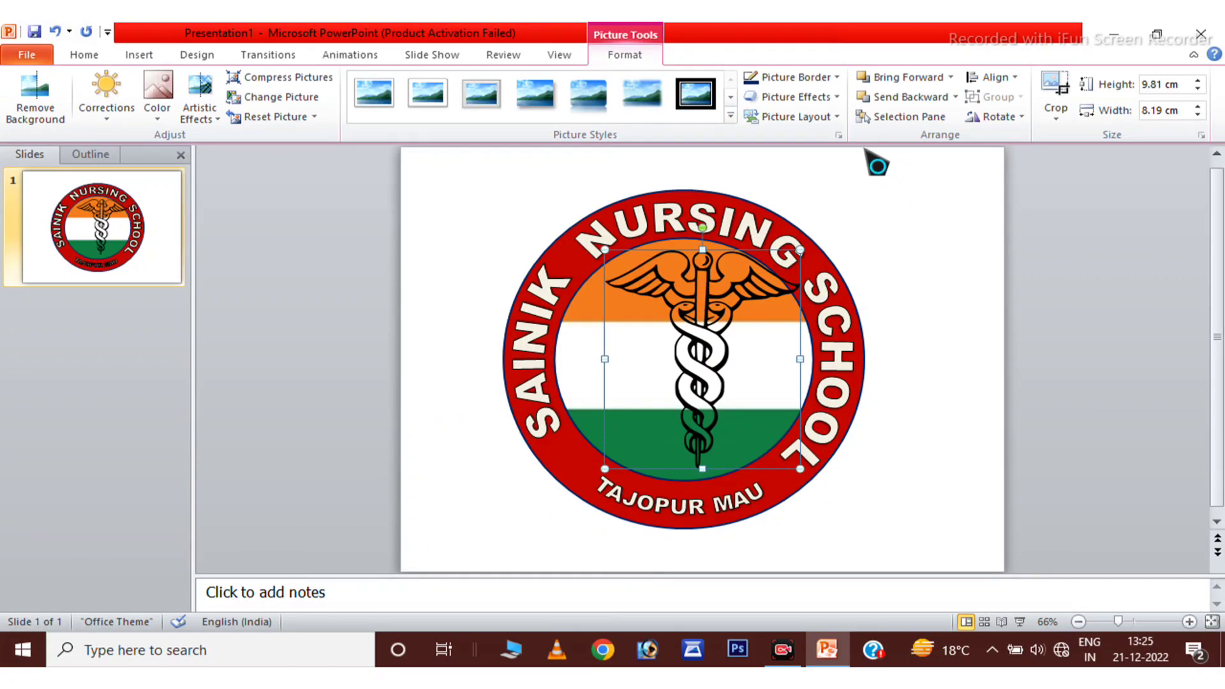
Centre the caduceus over the flag circle and enlarge it to 10.07 cm by 8.4 cm
drag(733, 254, 717, 254)
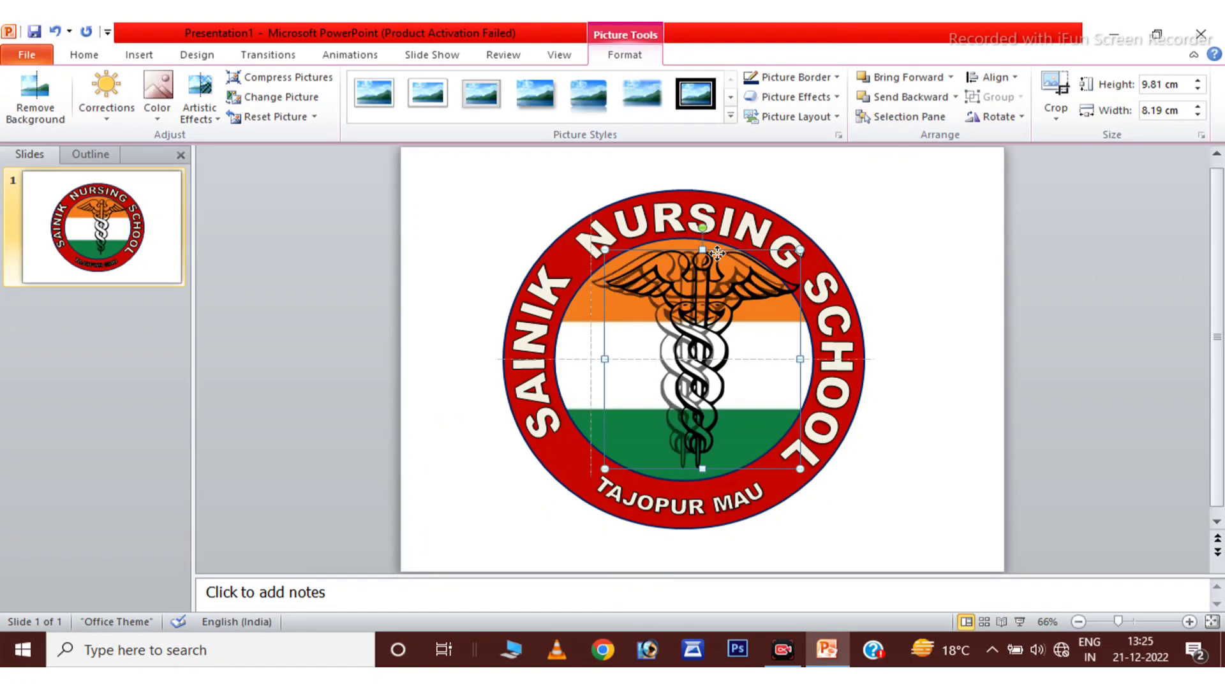
key(Left)
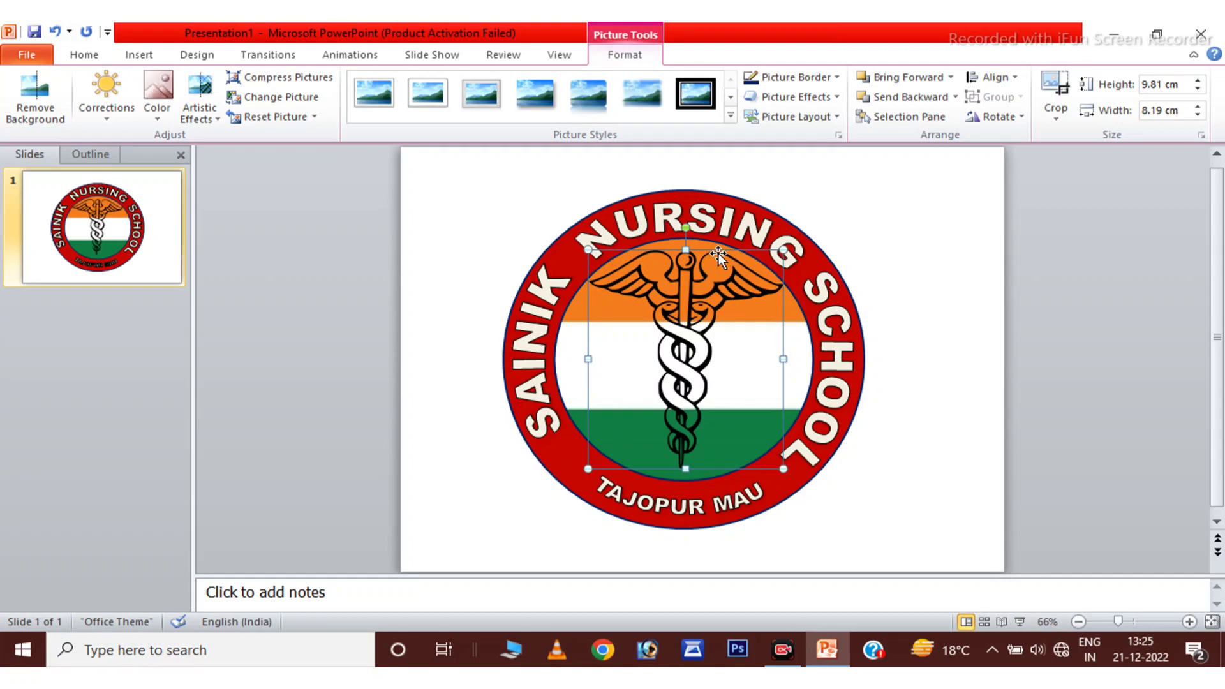
key(Down)
key(Down)
key(Down)
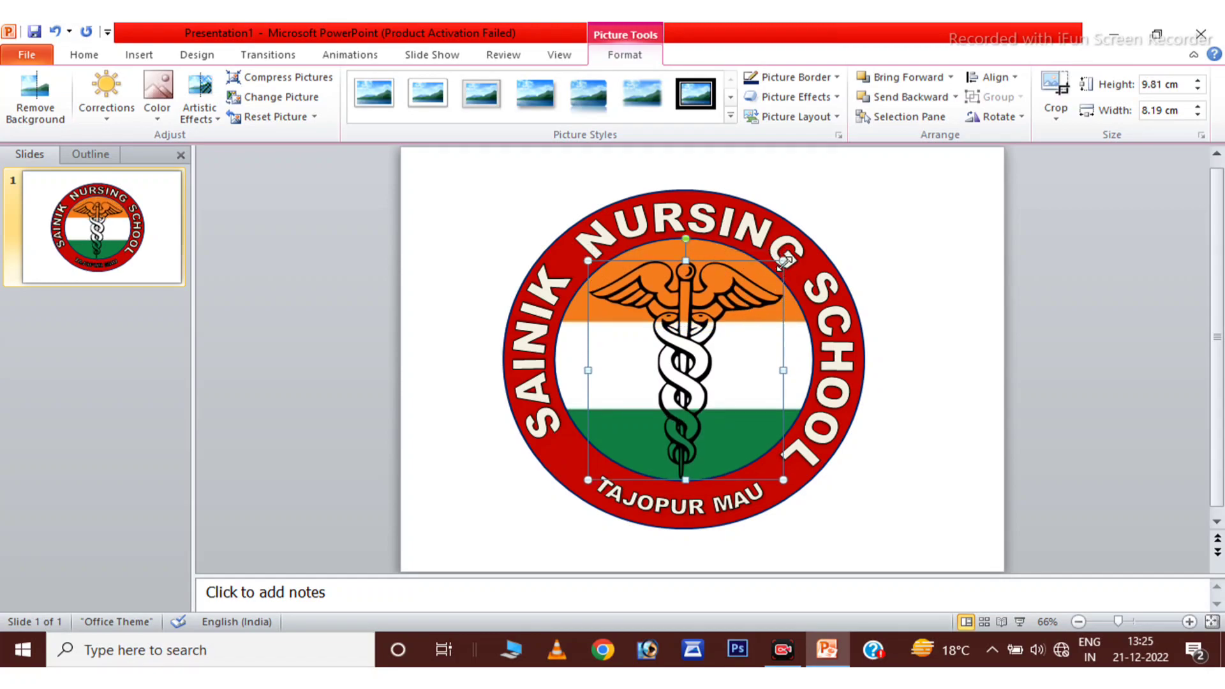
drag(785, 260, 791, 257)
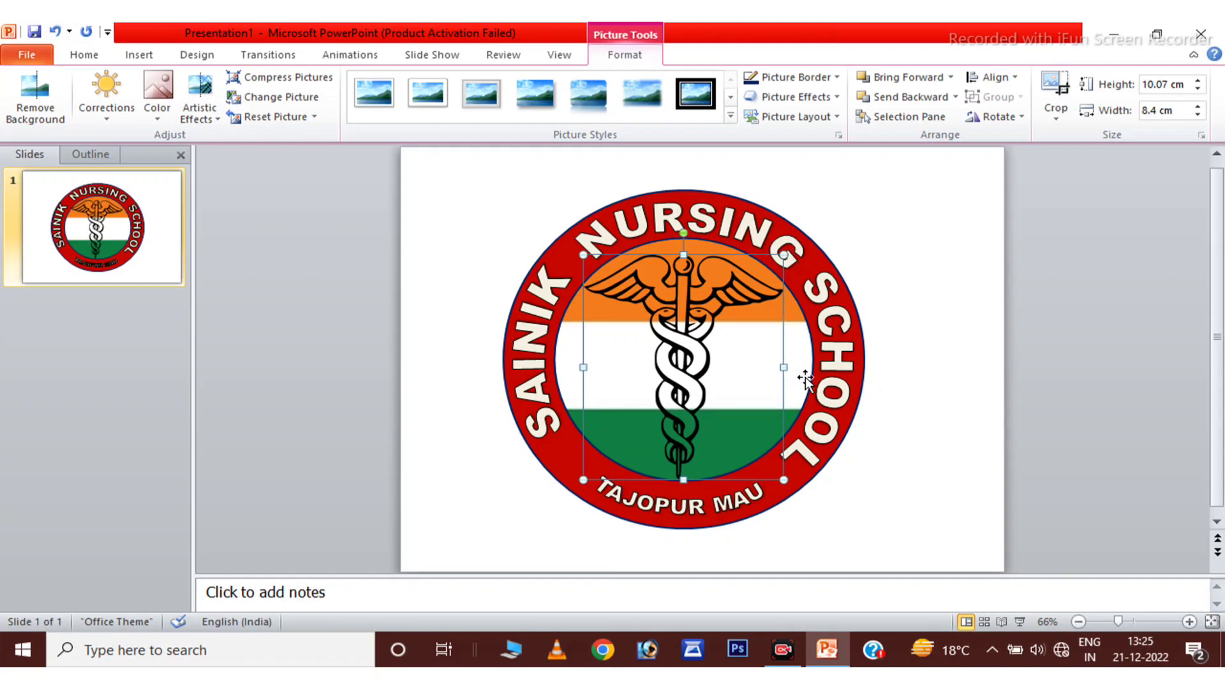
click(917, 454)
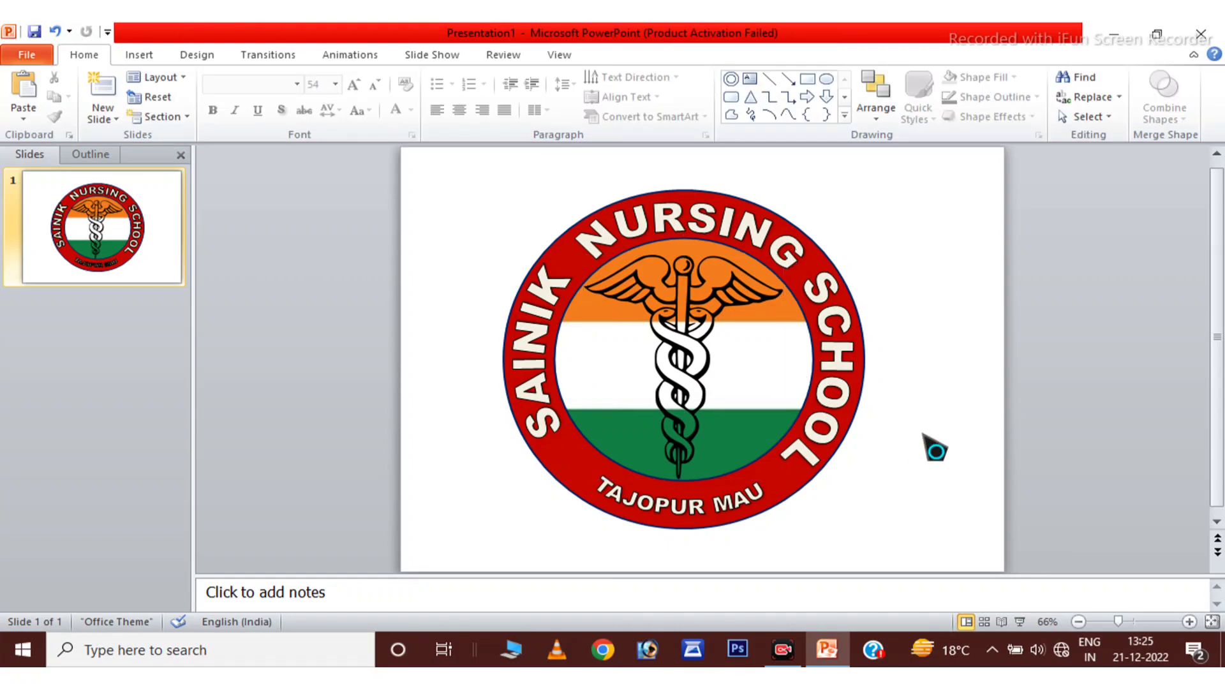